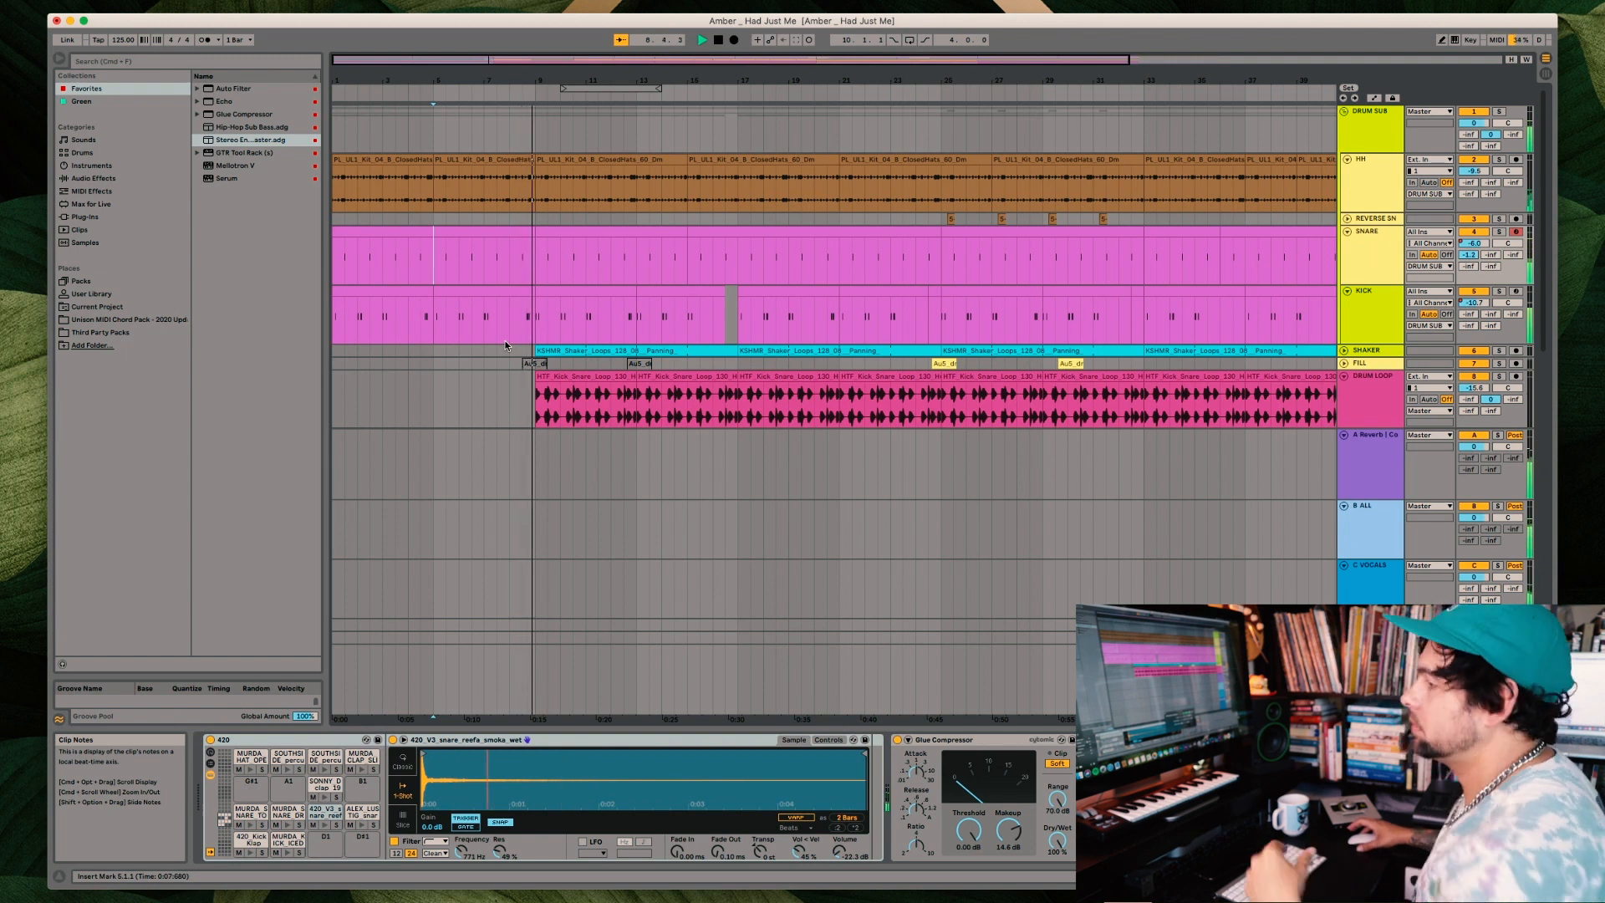
# - Stop playback and shorten the second closed-hats clip on the HH track so it ends at bar 8
pyautogui.press('space')
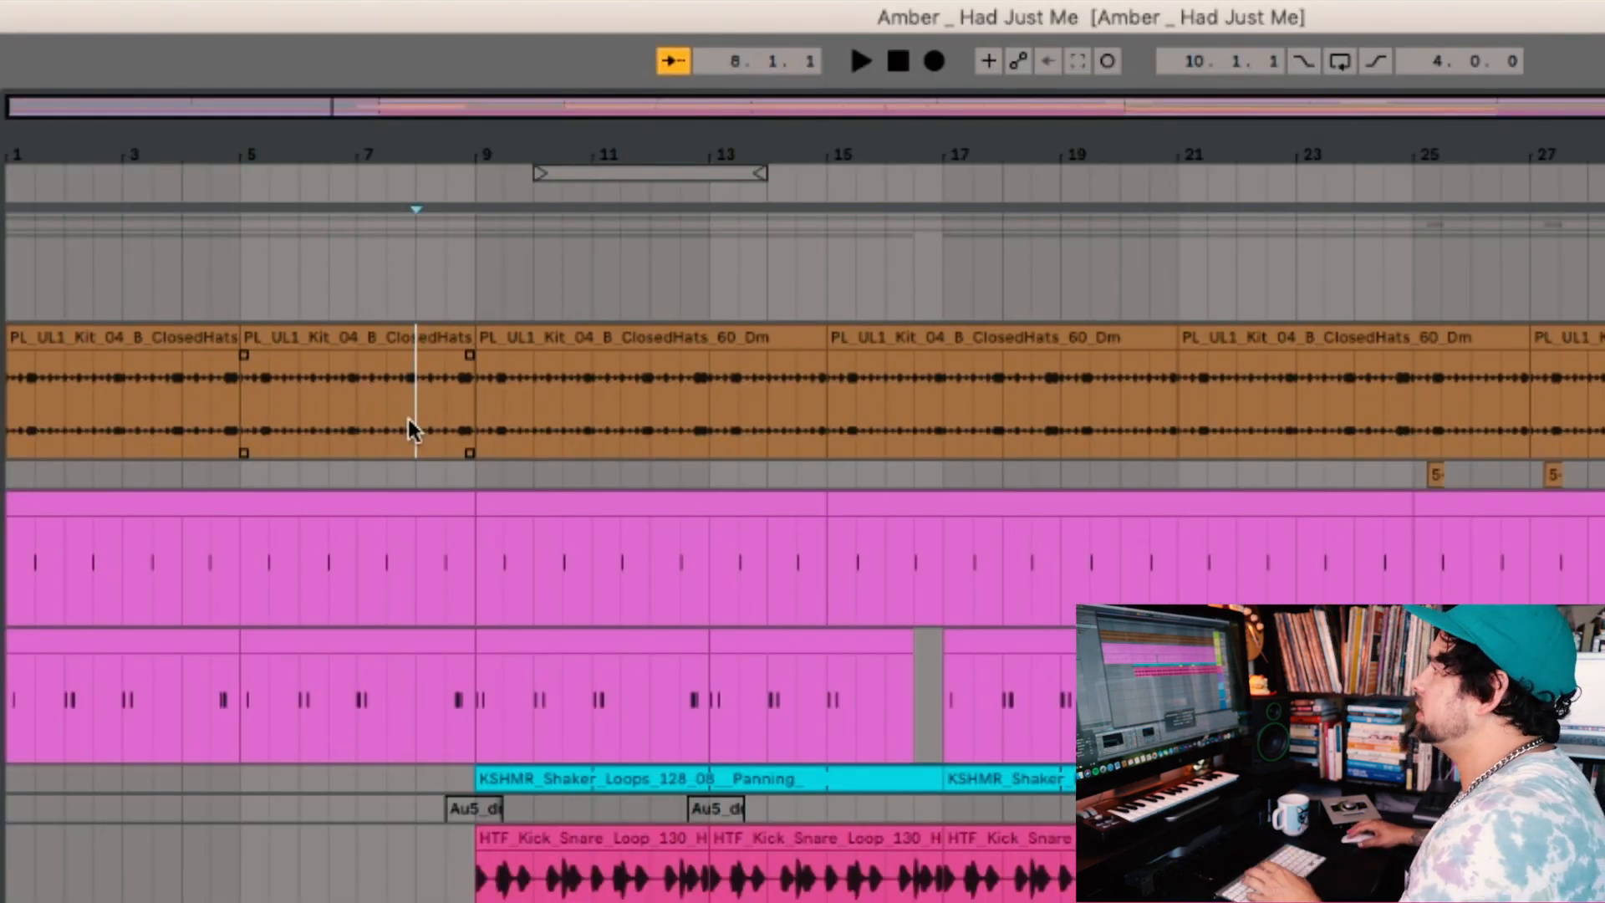
pyautogui.click(525, 162)
pyautogui.moveTo(479, 339); pyautogui.dragTo(416, 338)
# - Deactivate bar 8 of the SNARE and KICK clips, leaving a one-bar gap before bar 9
pyautogui.moveTo(408, 539); pyautogui.dragTo(462, 530)
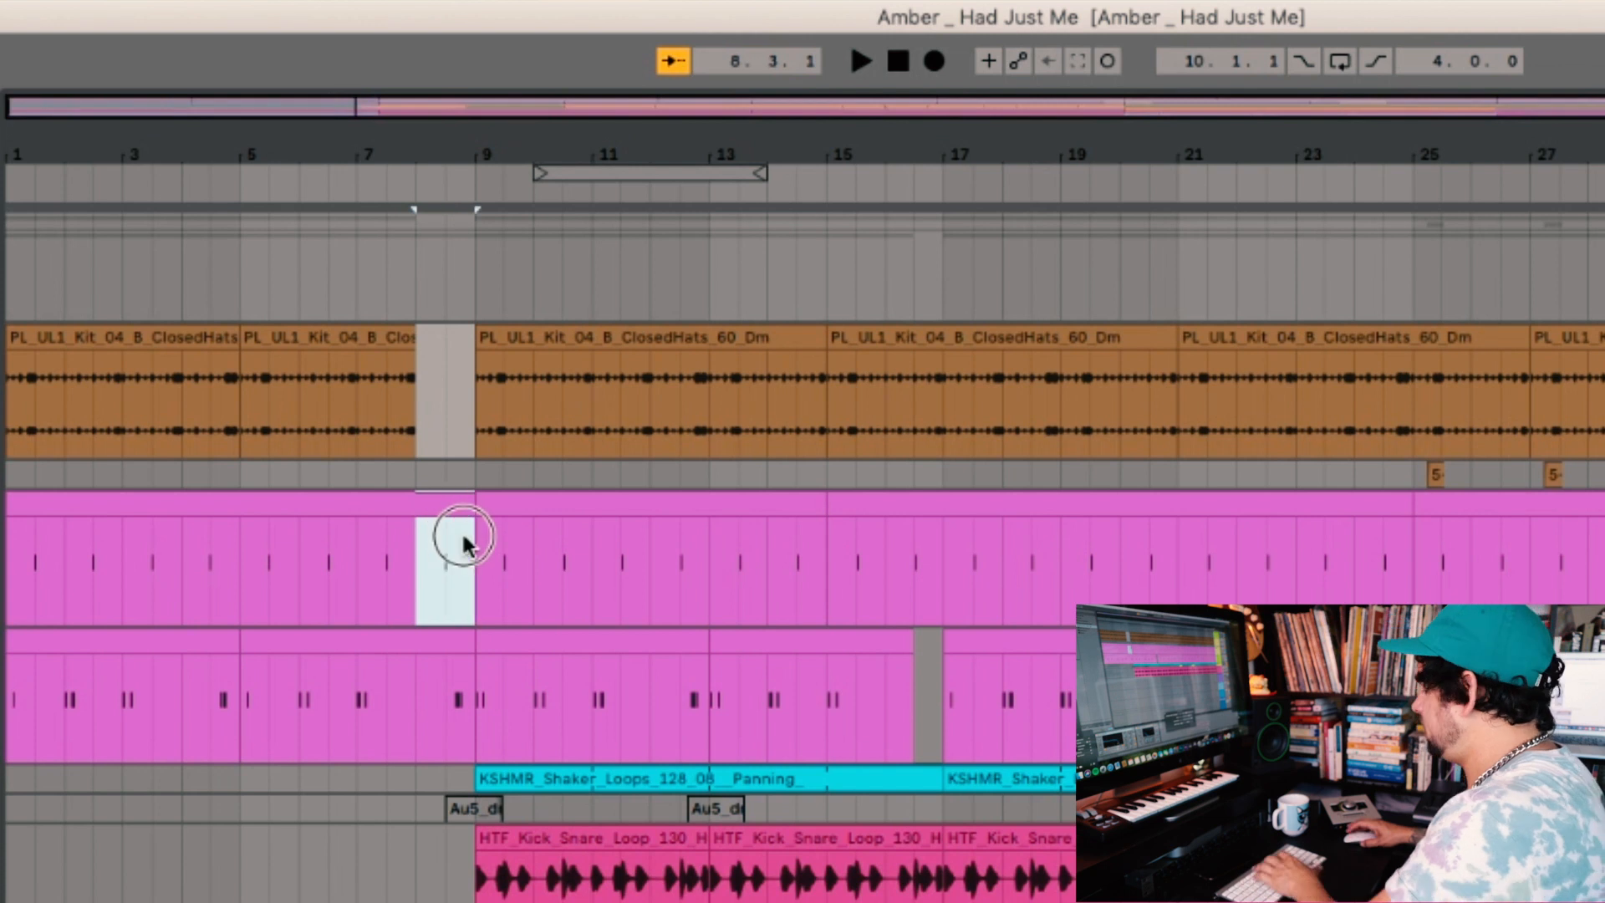
pyautogui.press('super+0')
pyautogui.moveTo(415, 687); pyautogui.dragTo(473, 673)
pyautogui.press('super+0')
# - Deactivate the last bar of the blue 808 clip, from bar 8 to bar 9
pyautogui.scroll(-5, 427, 674)
pyautogui.scroll(-2, 427, 677)
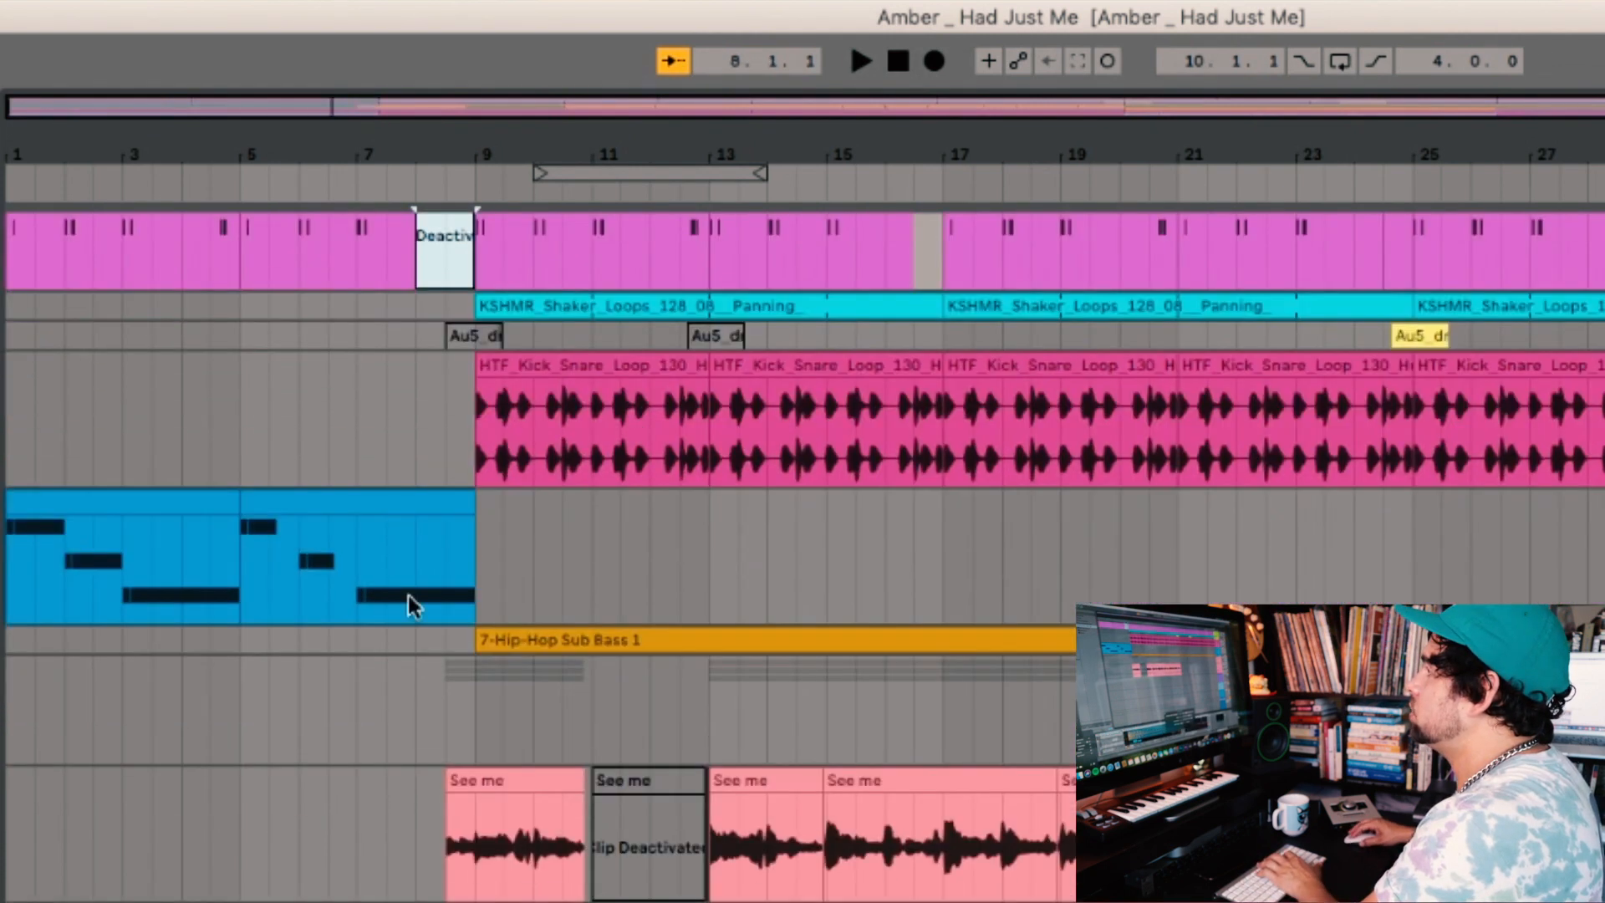
pyautogui.moveTo(417, 567); pyautogui.dragTo(474, 569)
pyautogui.press('super+0')
# - Deactivate bar 8 of the 6-Serum 1 clips on both Serum tracks
pyautogui.scroll(-7, 428, 599)
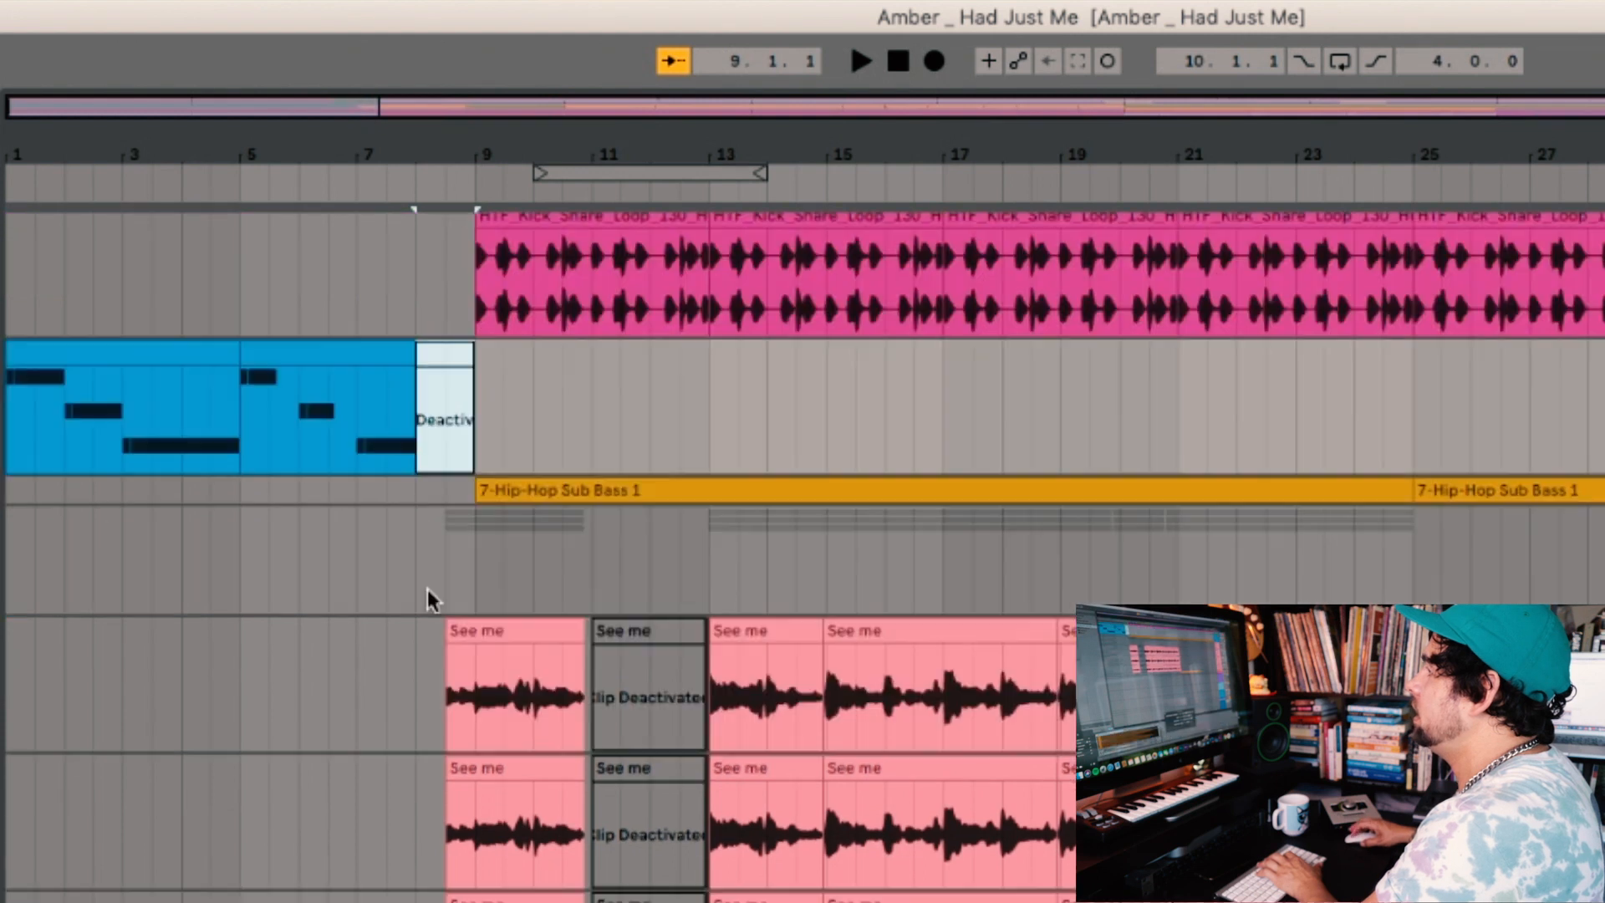
pyautogui.moveTo(418, 840); pyautogui.dragTo(460, 775)
pyautogui.press('super+0')
pyautogui.scroll(-3, 427, 790)
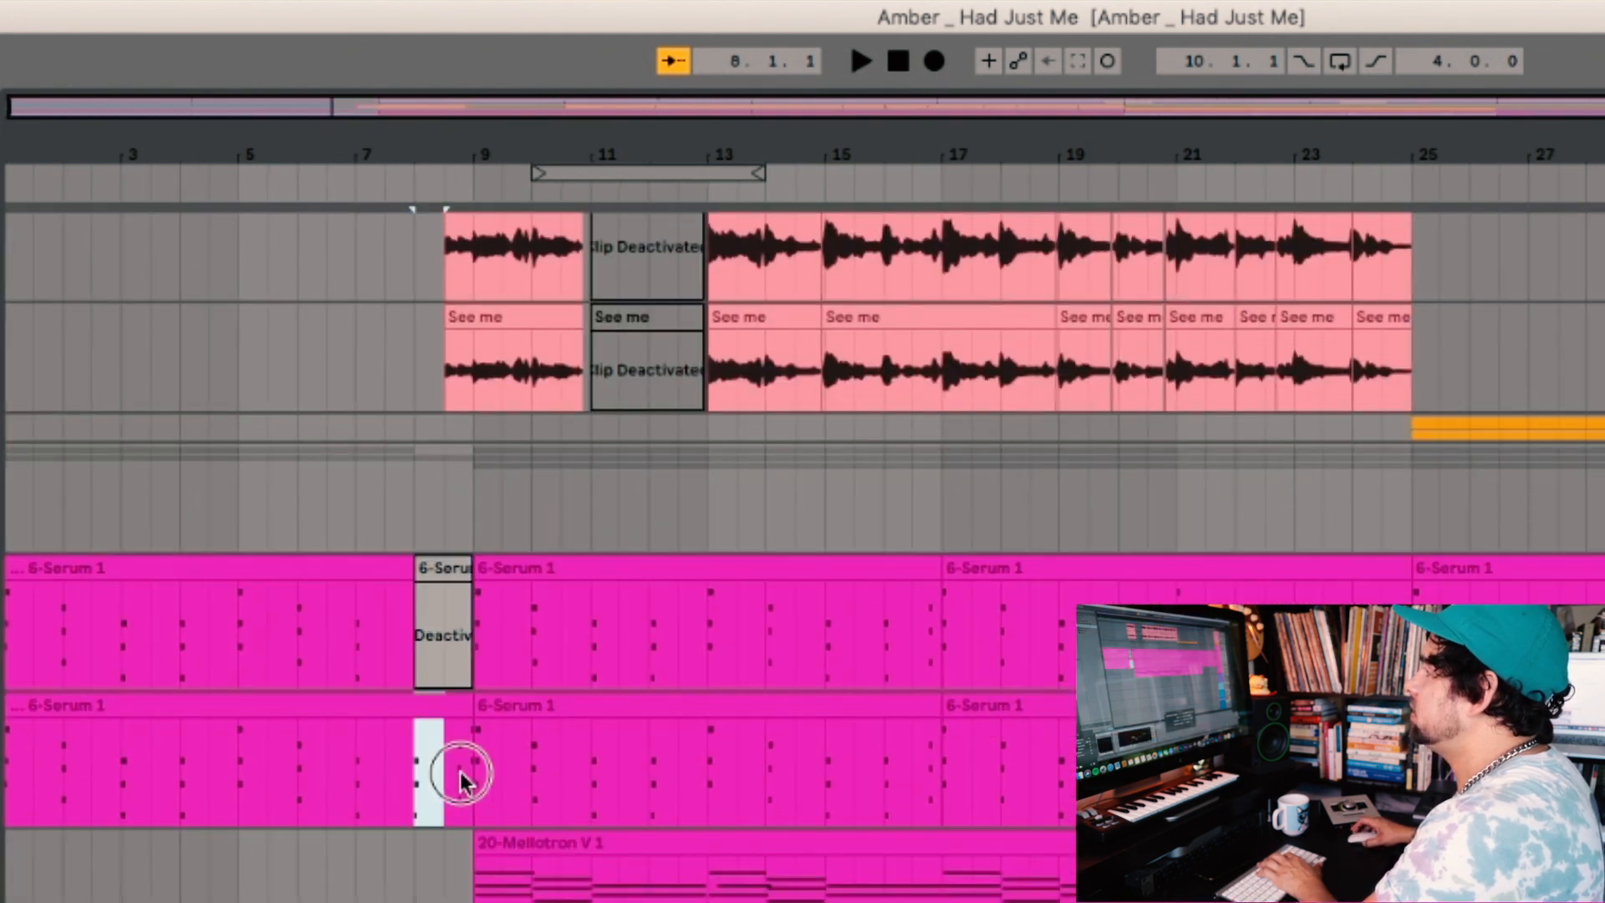
pyautogui.press('super+0')
# - Cut the vocal chop loop on the CHOP track so it ends at bar 8
pyautogui.scroll(-4, 456, 779)
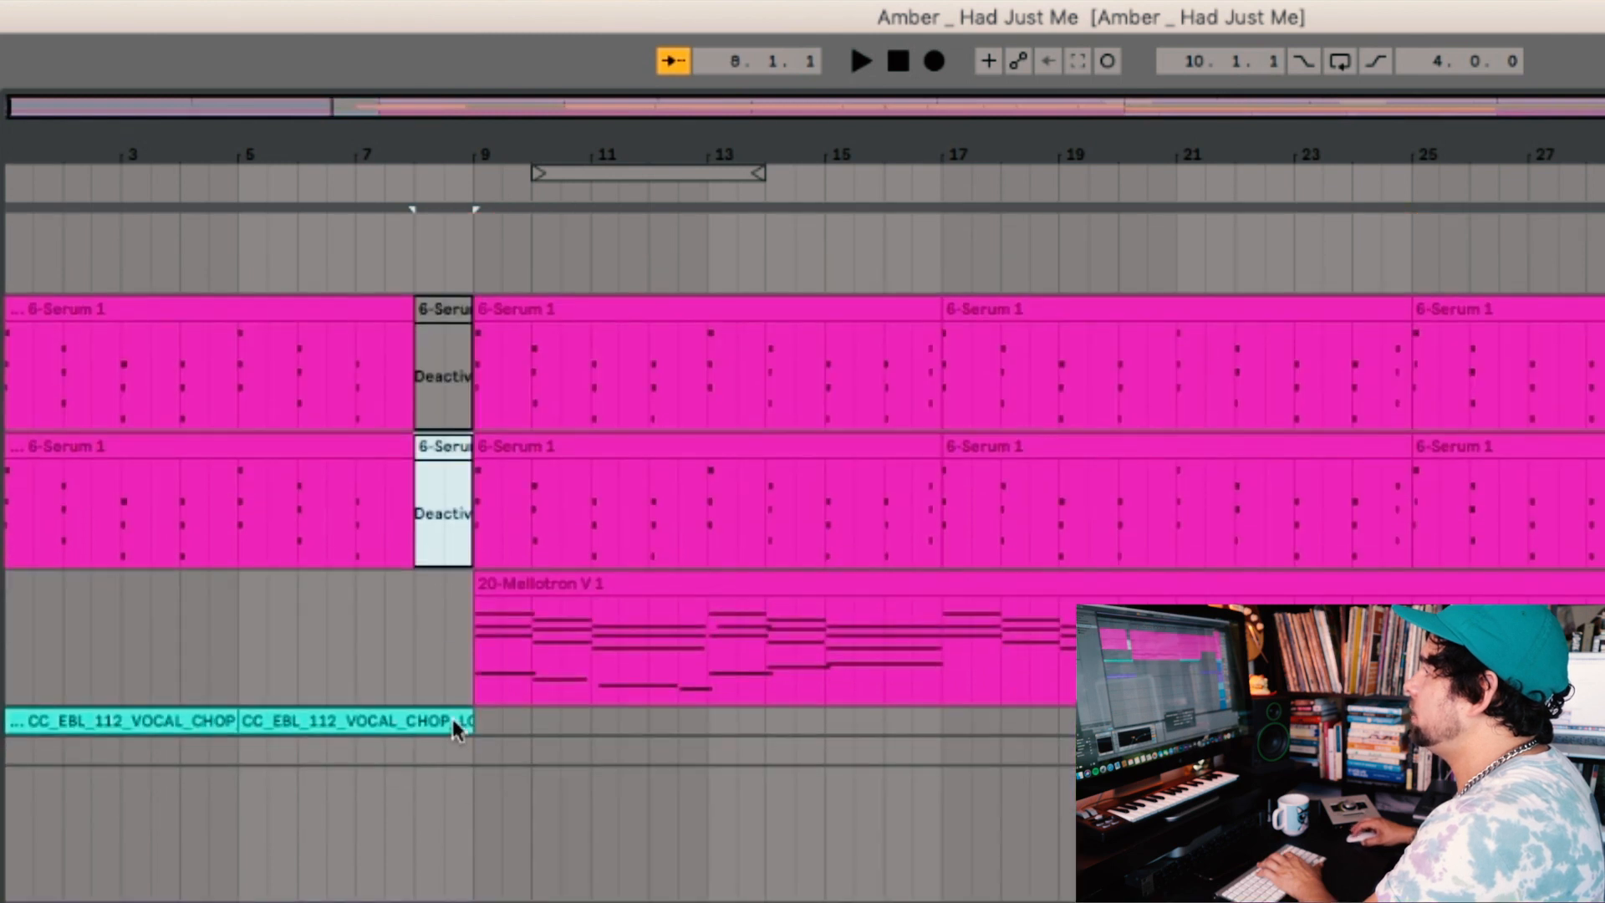
pyautogui.moveTo(452, 721); pyautogui.dragTo(420, 719)
pyautogui.press('Delete')
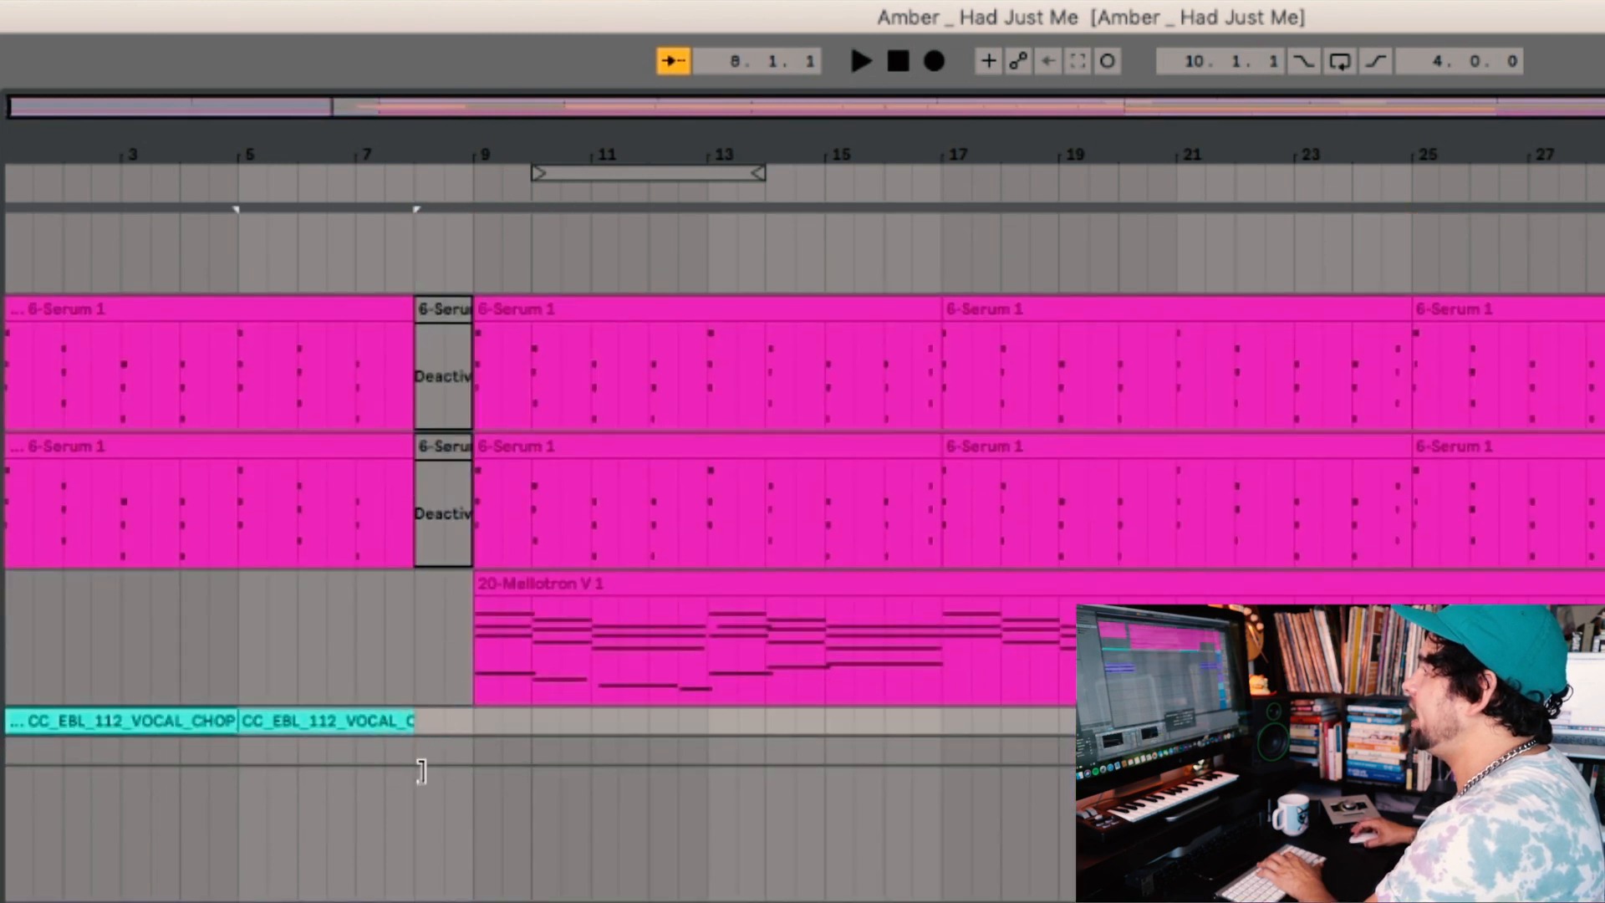
# - Play the arrangement from before bar 8 to hear the dropout leading into bar 9
pyautogui.scroll(-2, 420, 770)
pyautogui.click(414, 830)
pyautogui.scroll(4, 408, 664)
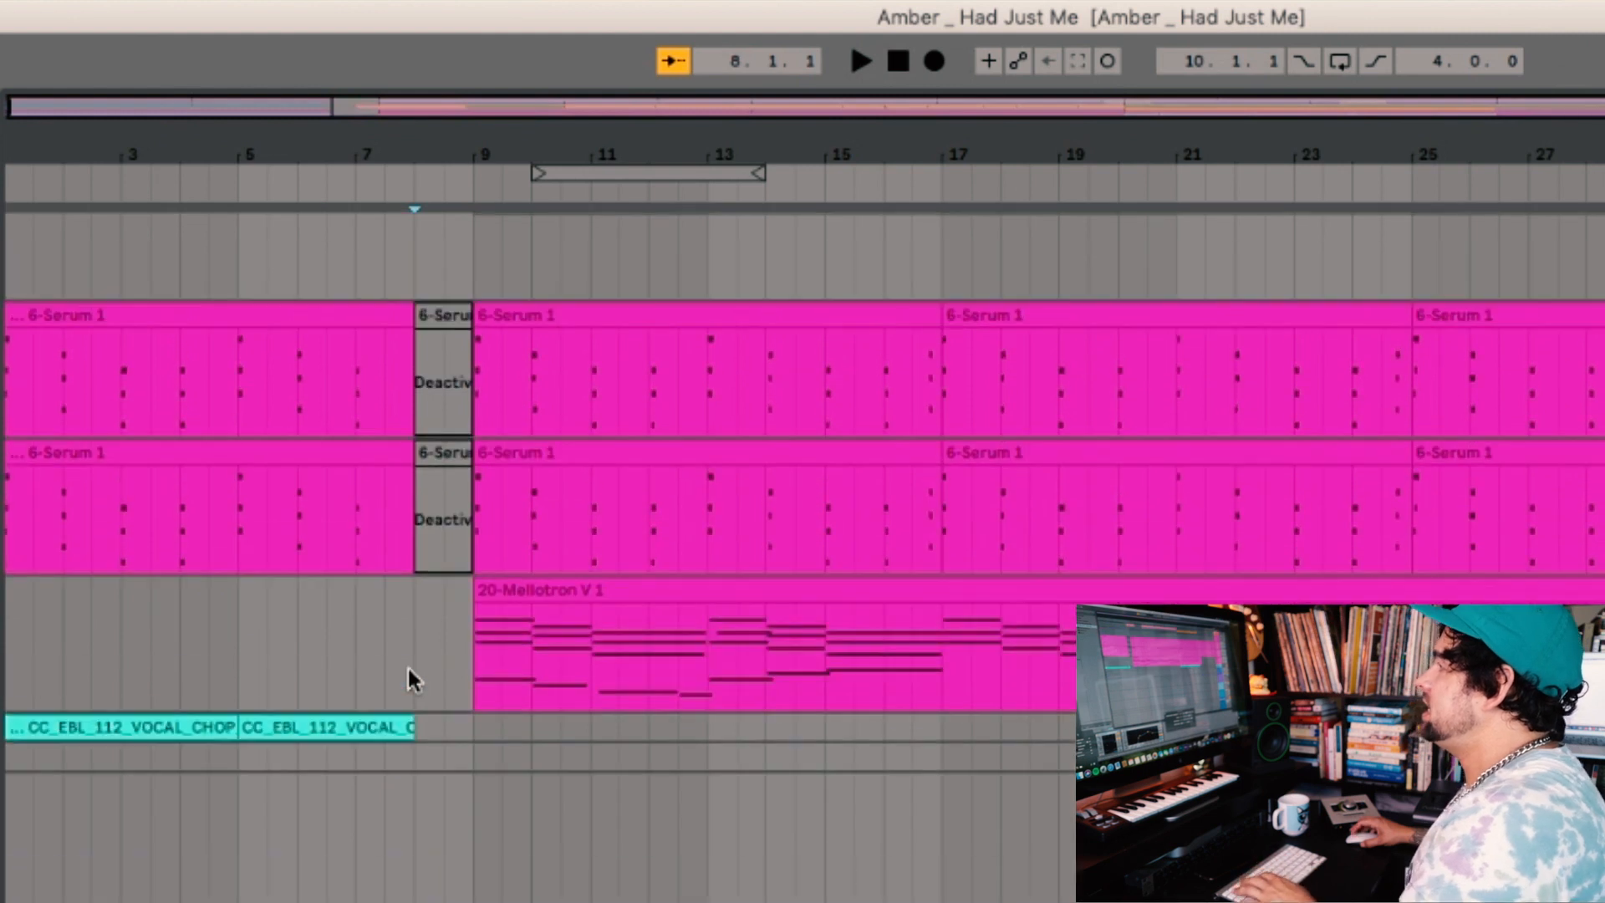
pyautogui.click(295, 741)
pyautogui.press('space')
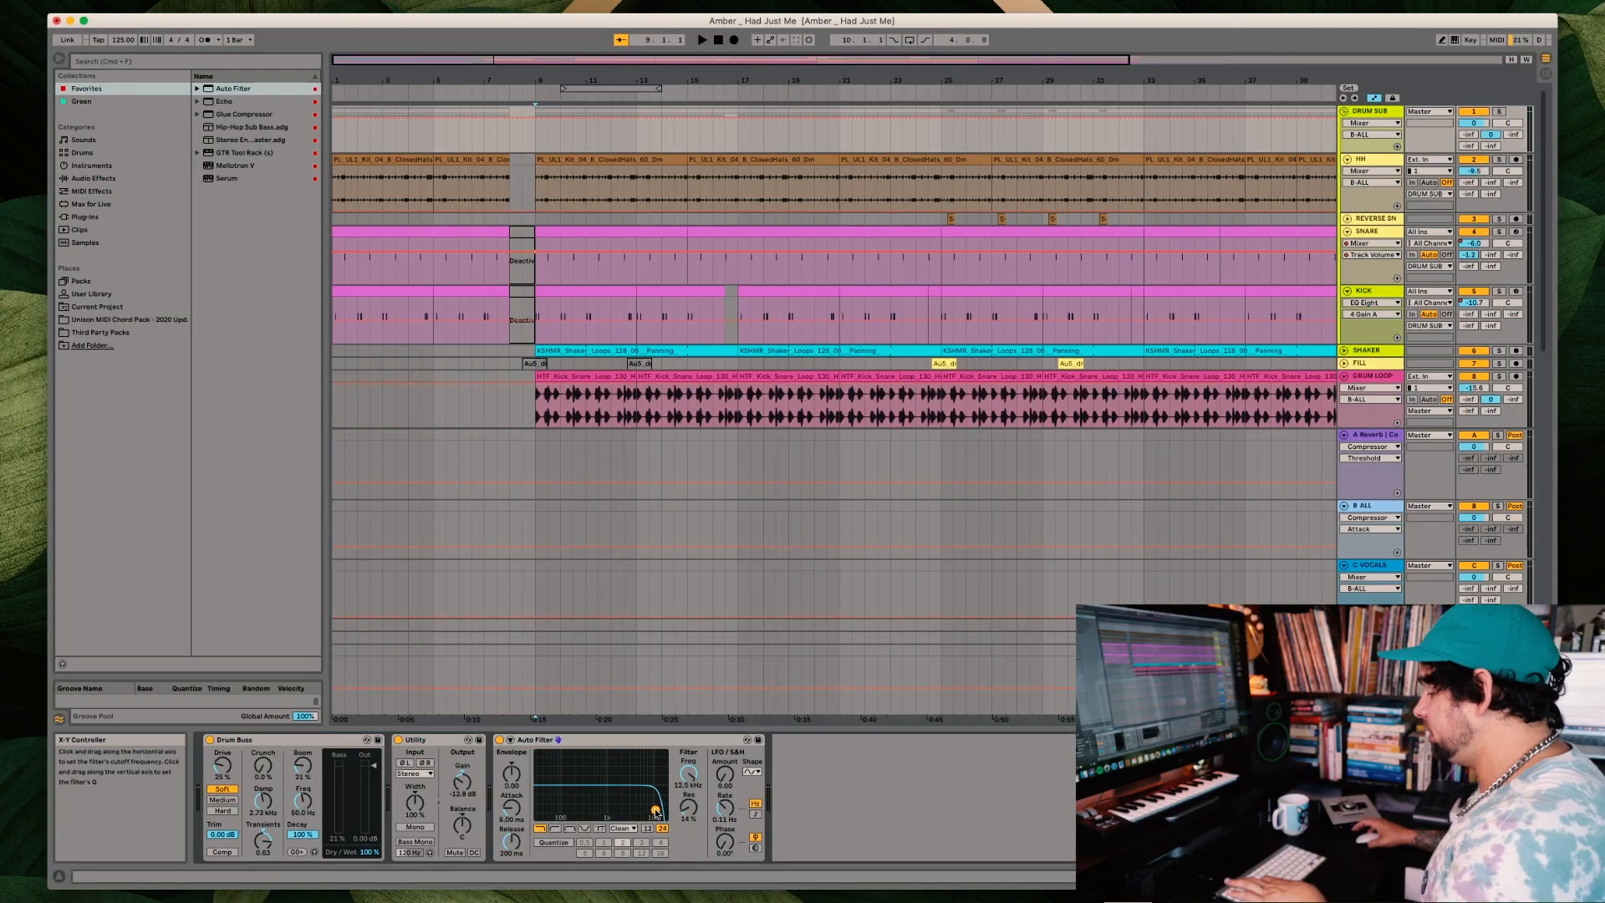
# - Automate the DRUM SUB group's Auto Filter frequency with a step at bar 9, lower before it and 13.1 kHz from there, and audition it
pyautogui.press('a')
pyautogui.press('a')
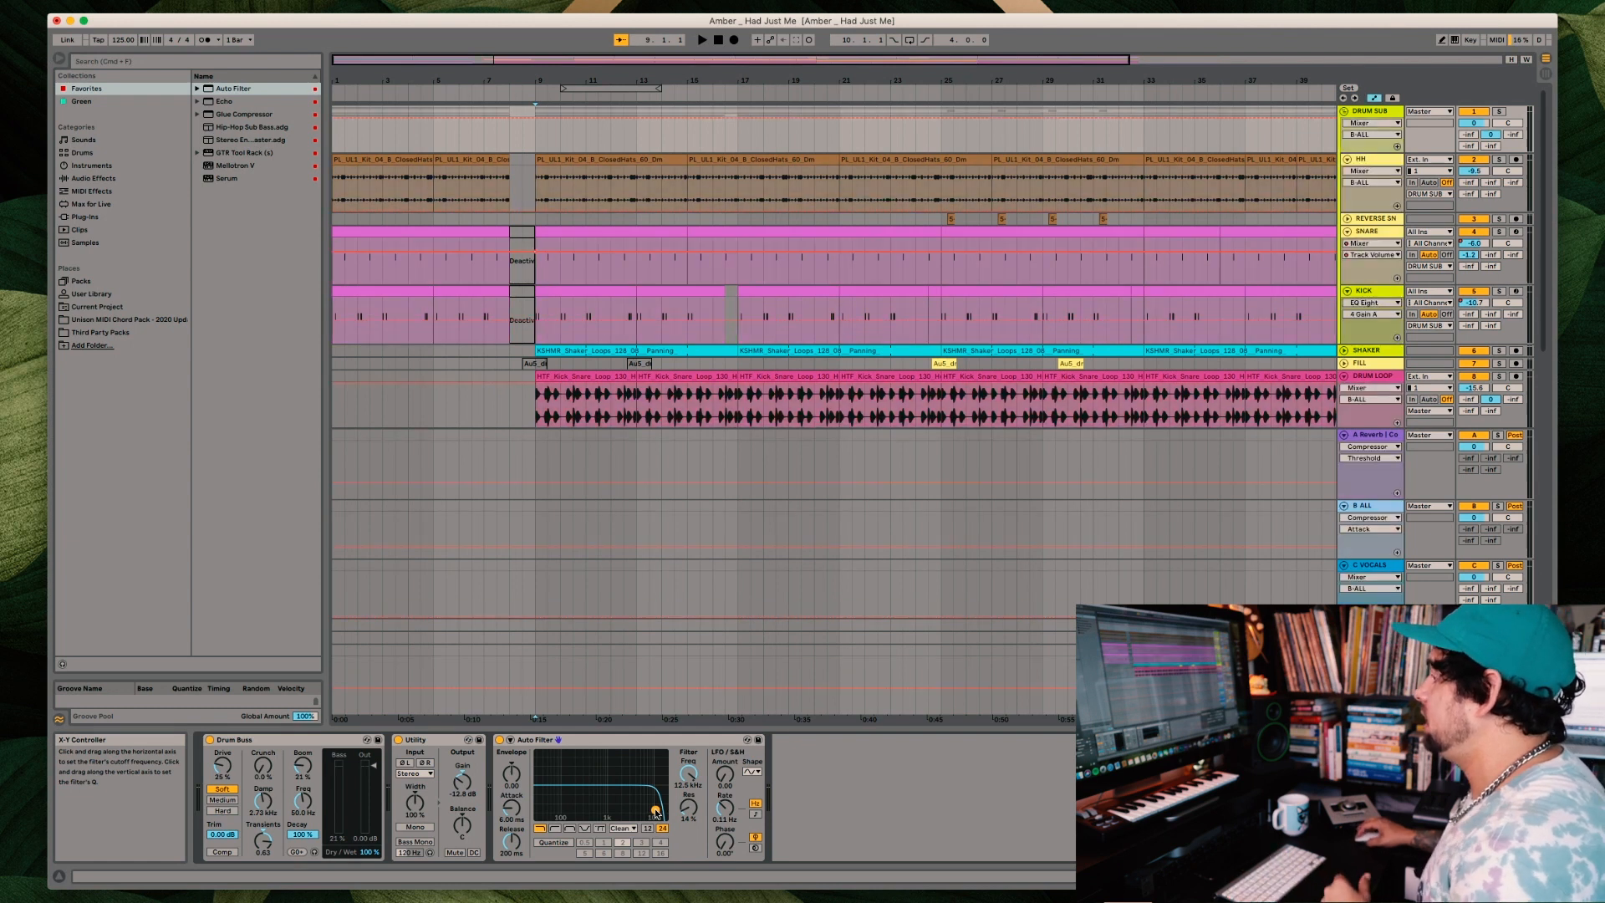
pyautogui.moveTo(693, 778); pyautogui.dragTo(691, 772)
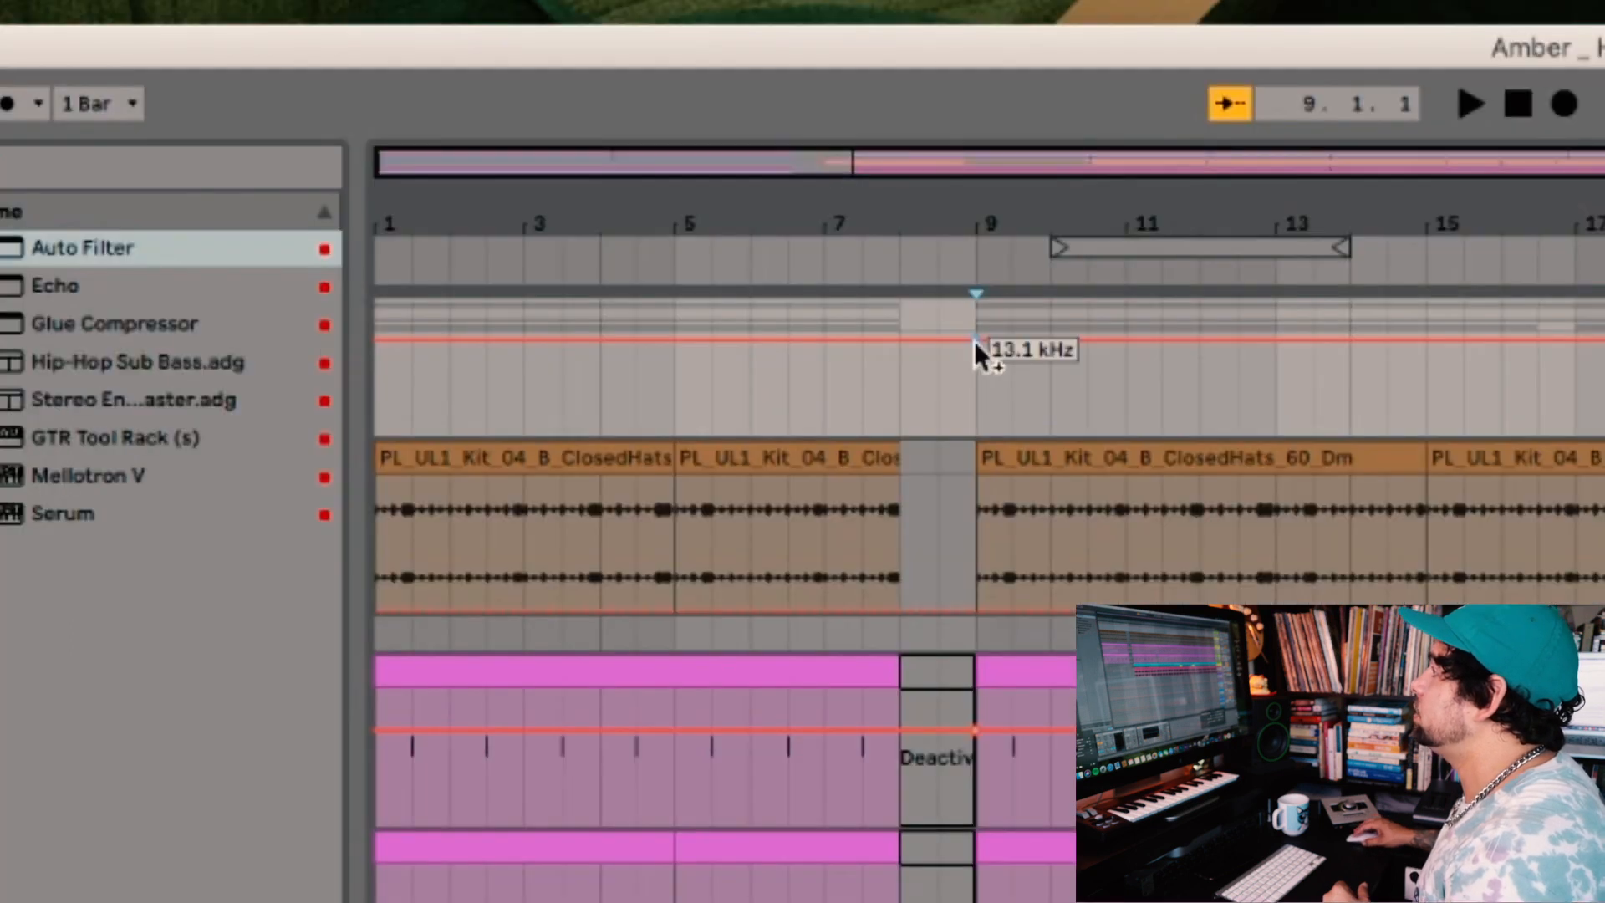
pyautogui.click(976, 341)
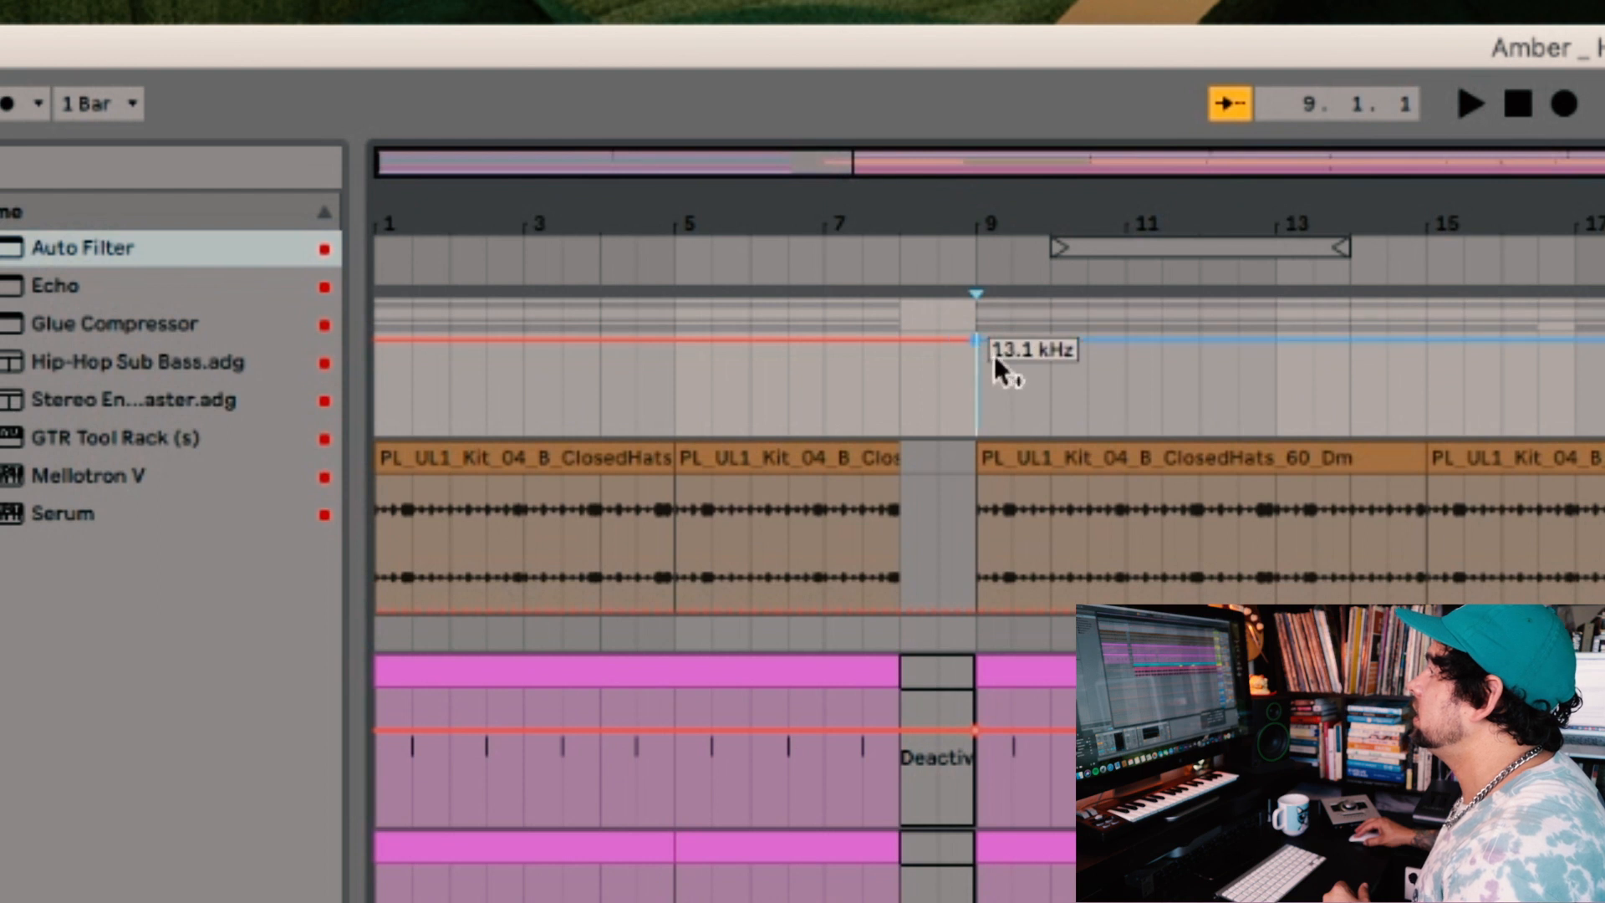
pyautogui.moveTo(955, 341); pyautogui.dragTo(949, 340)
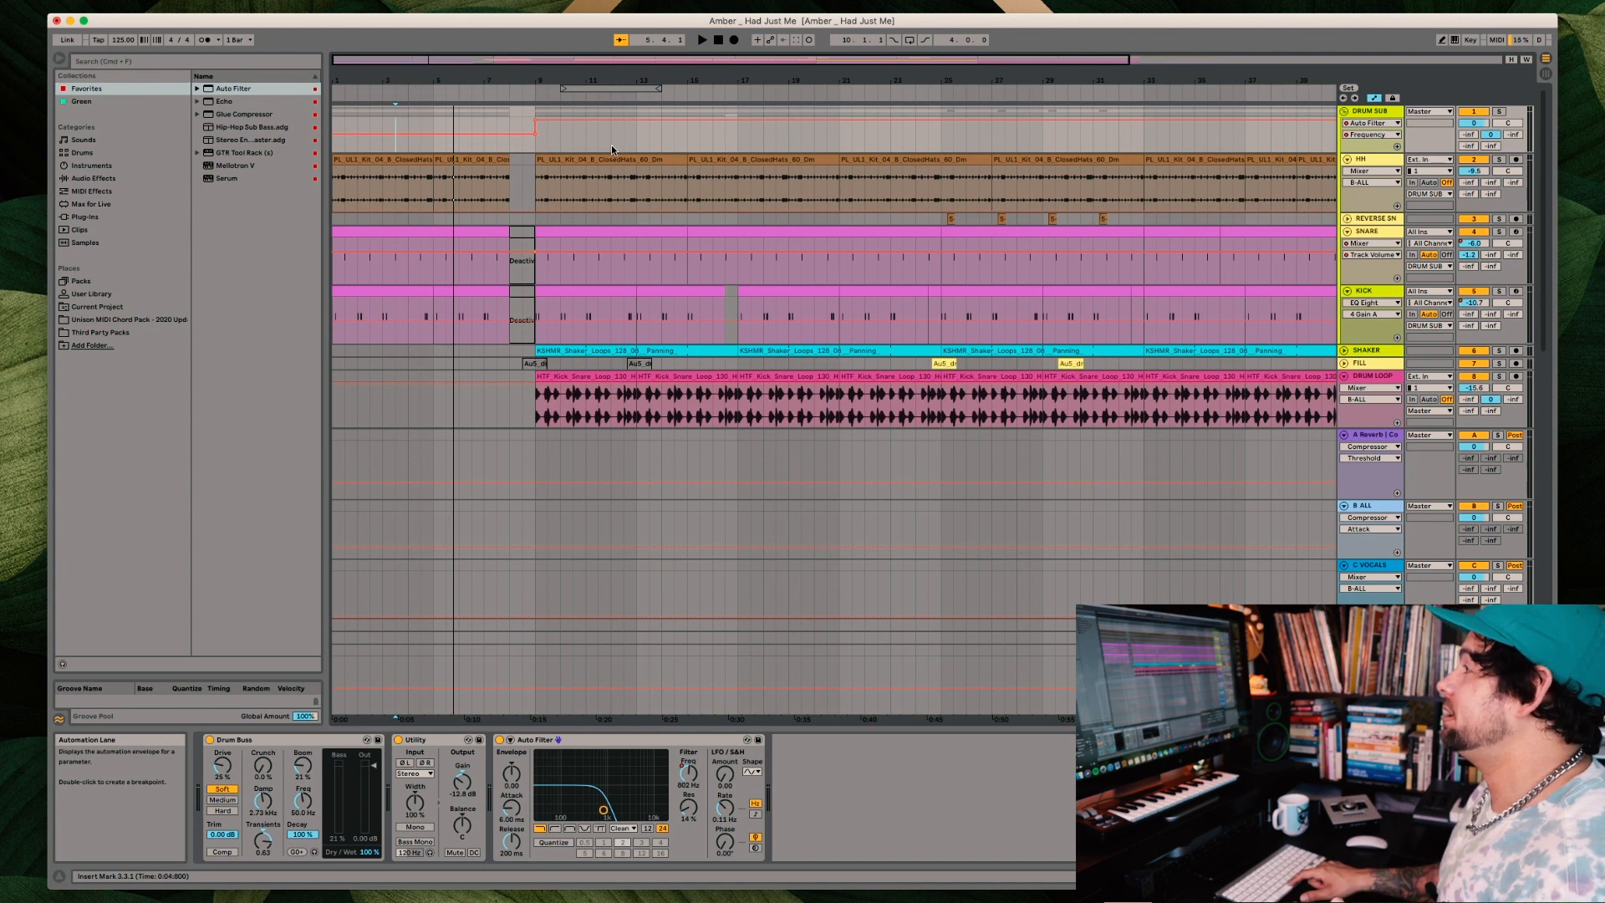
pyautogui.press('space')
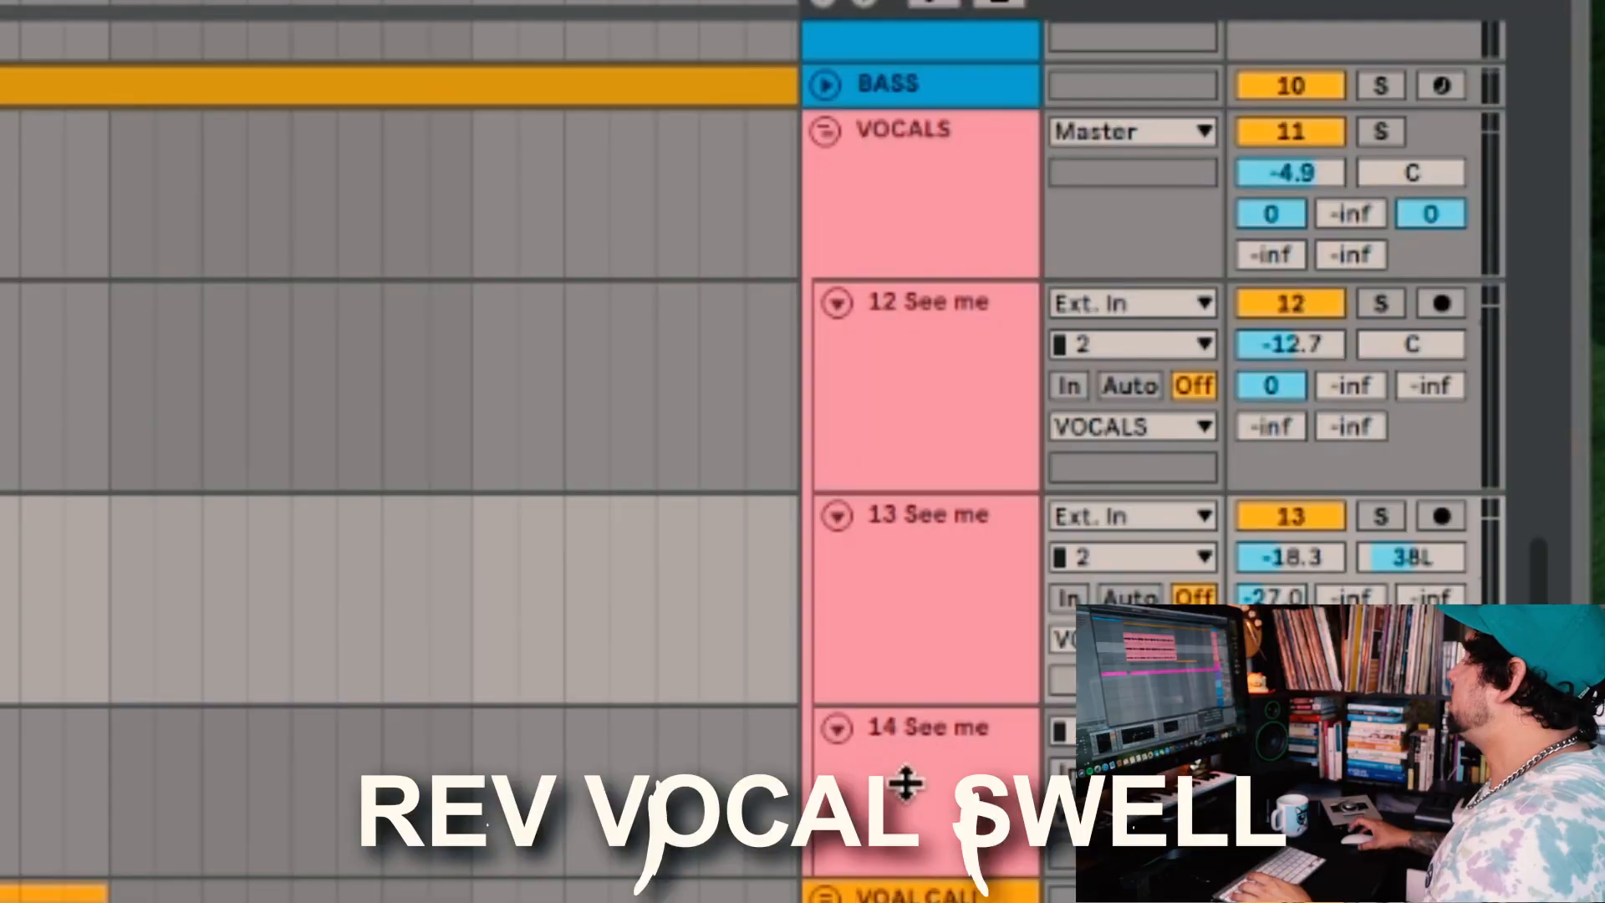
# - Add an audio track below 14 See me, arm it for recording and set its input to Resampling
pyautogui.click(906, 783)
pyautogui.scroll(-4, 905, 781)
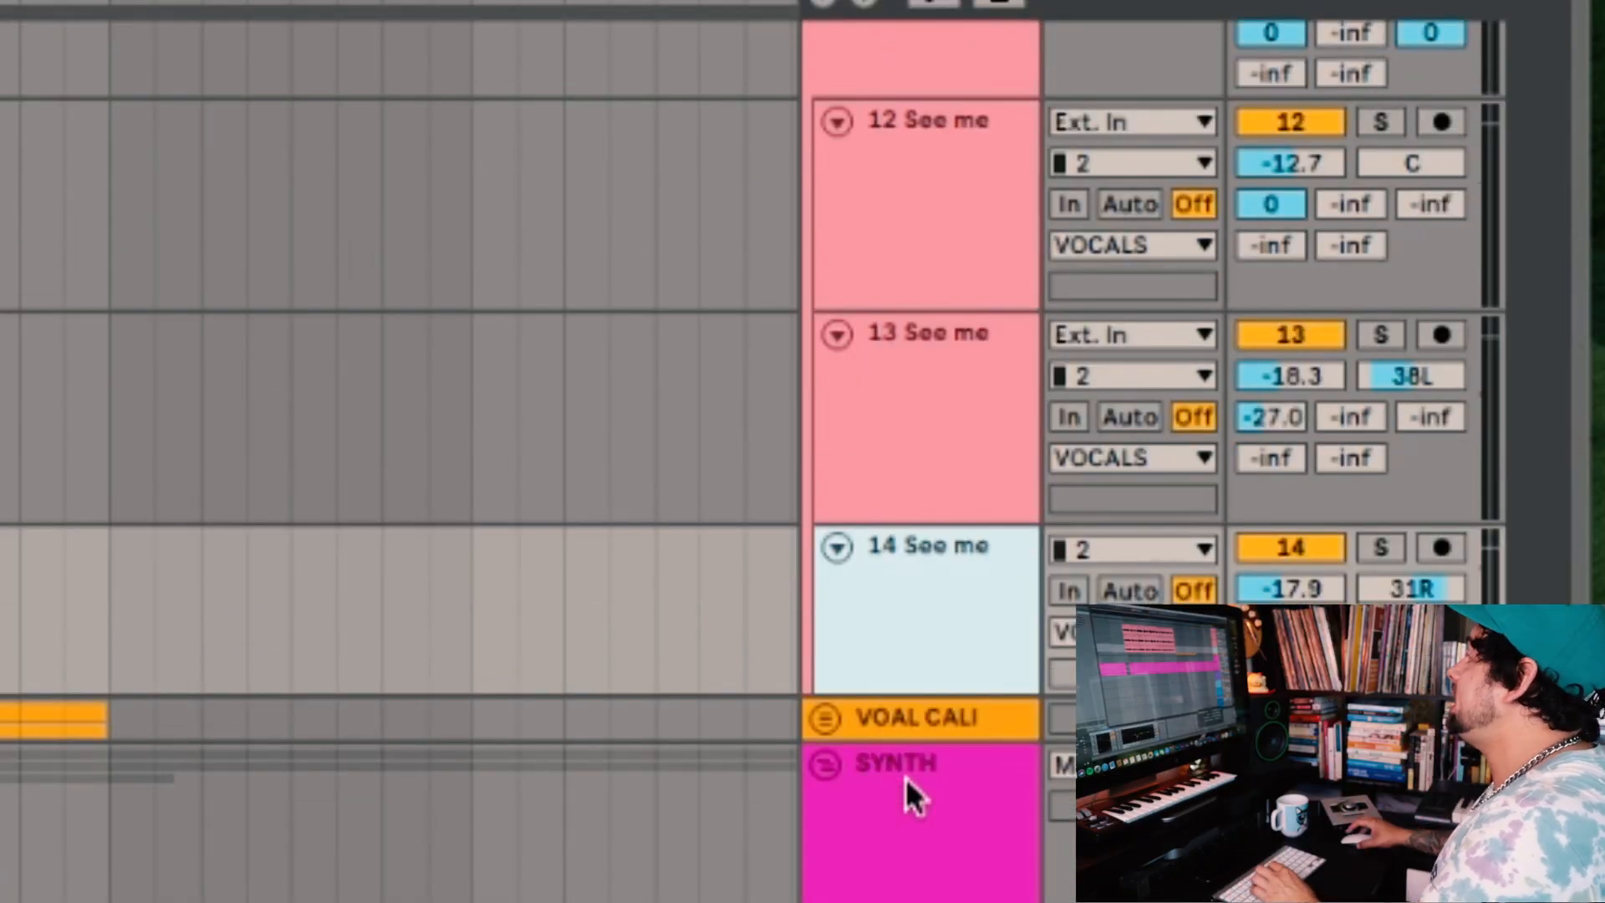
pyautogui.press('super+t')
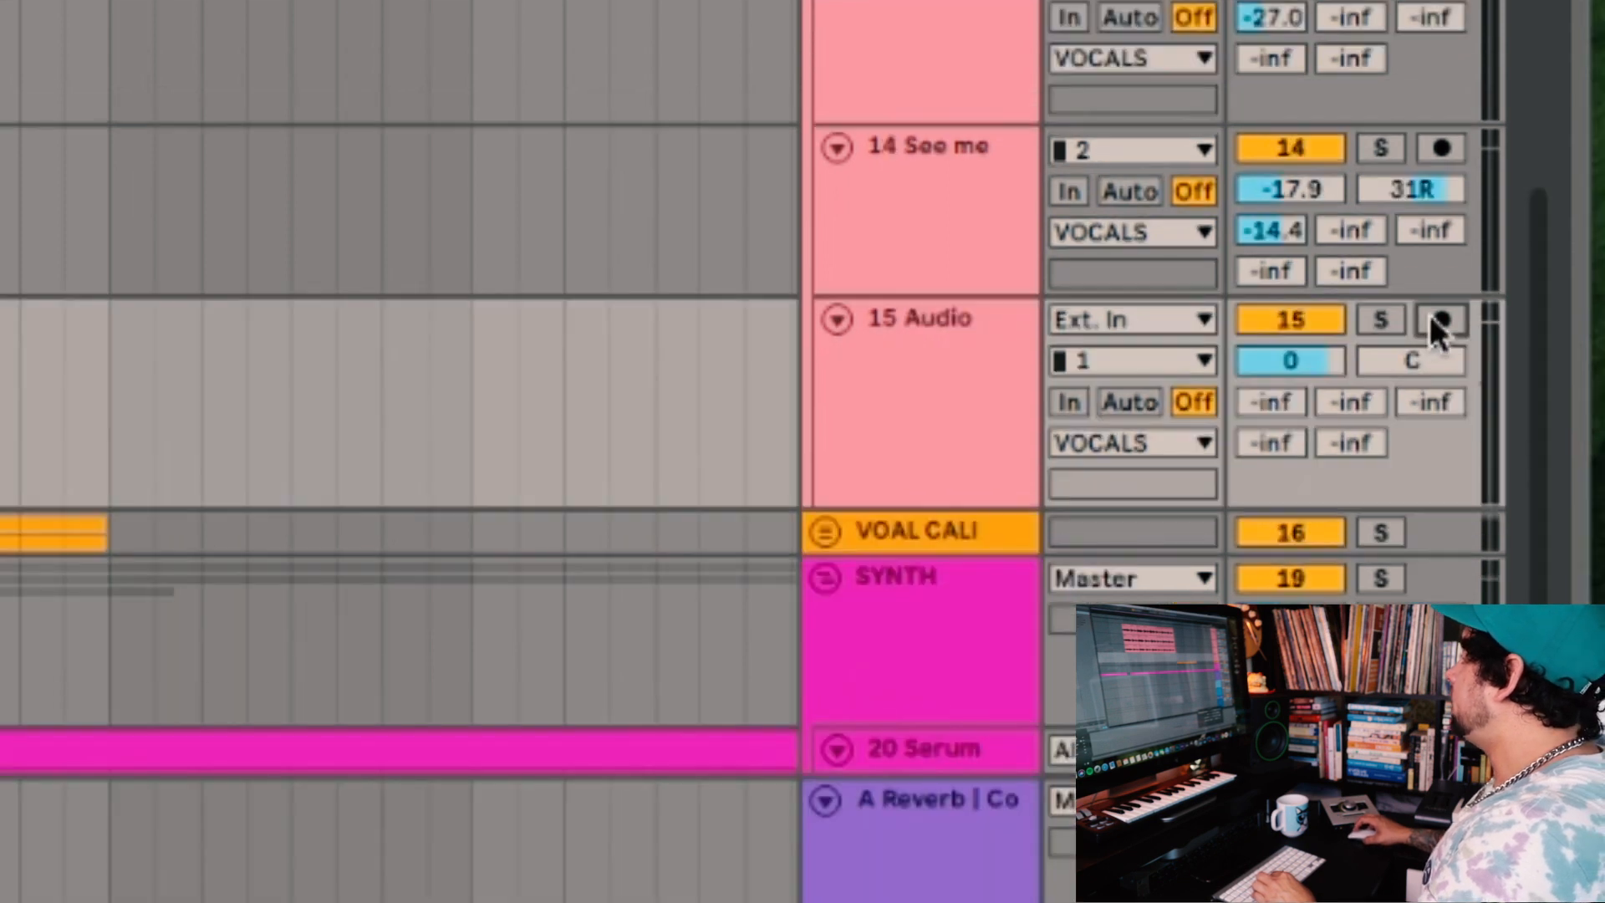
pyautogui.click(1439, 717)
pyautogui.click(1179, 723)
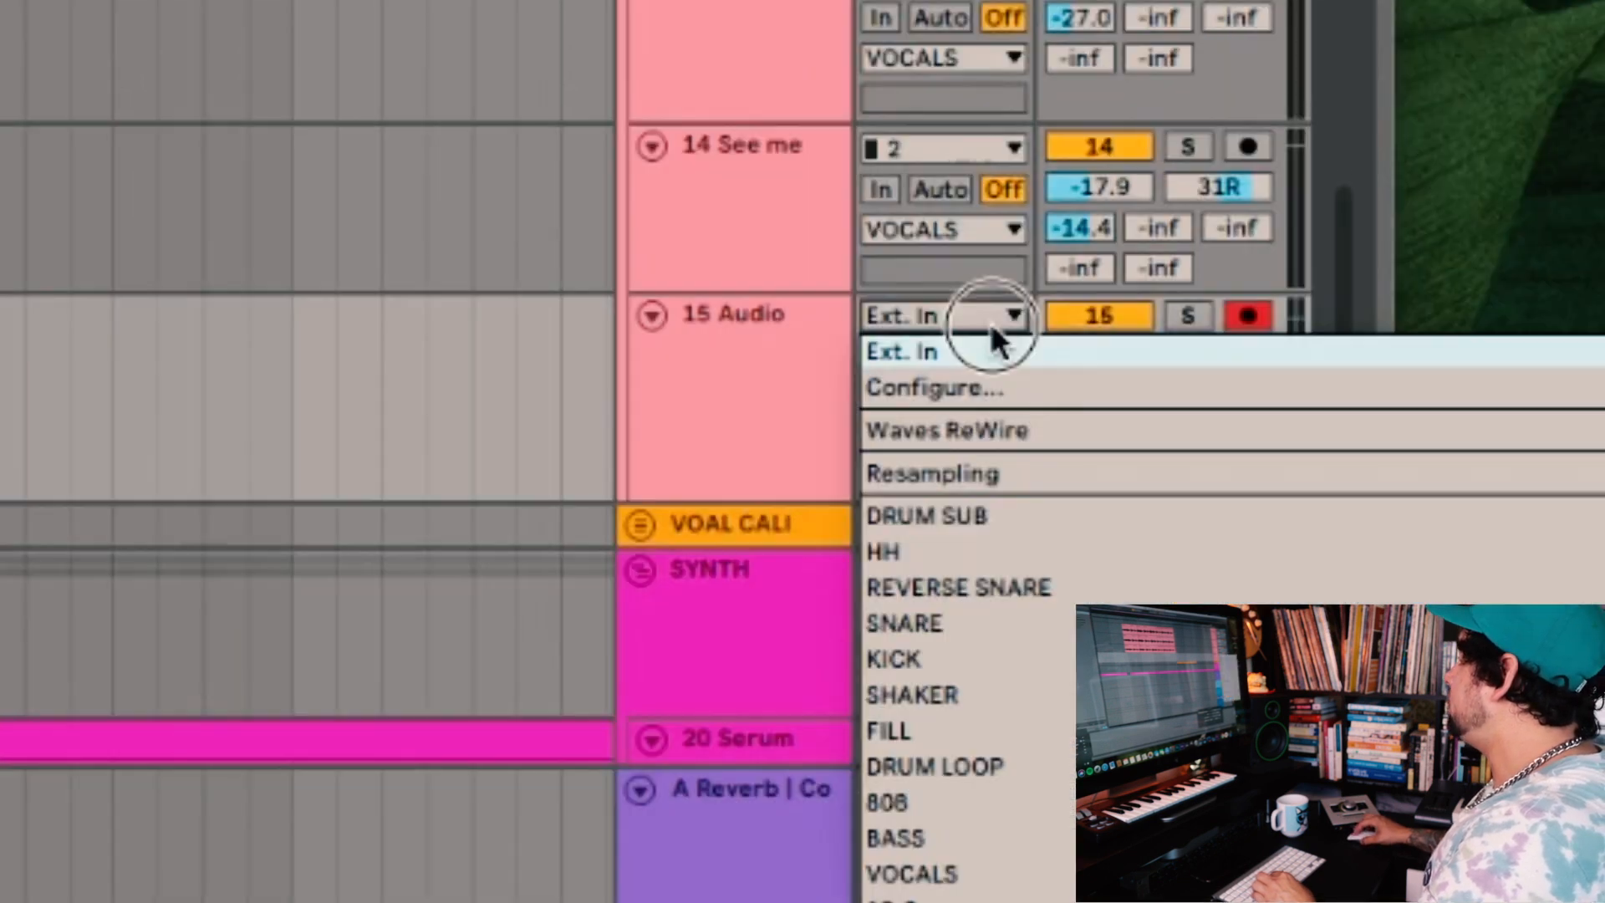
pyautogui.click(1235, 465)
pyautogui.click(1078, 402)
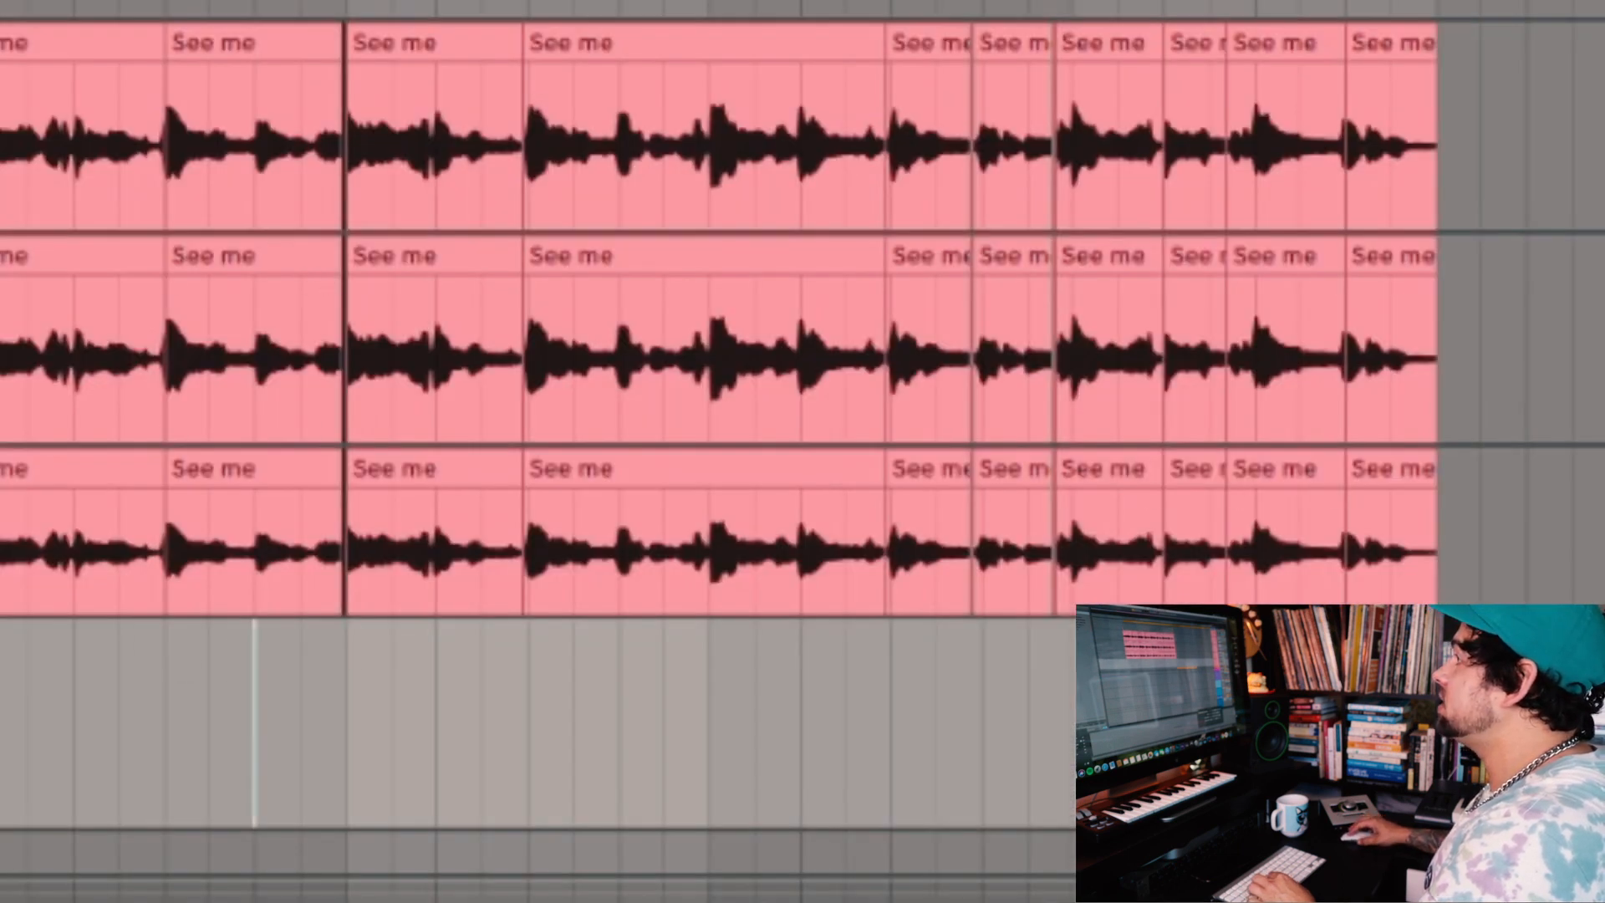
# - Audition the vocal phrases, solo the VOCALS group and deactivate the See me clips following the chosen phrase on all three vocal tracks
pyautogui.moveTo(574, 489); pyautogui.dragTo(574, 627)
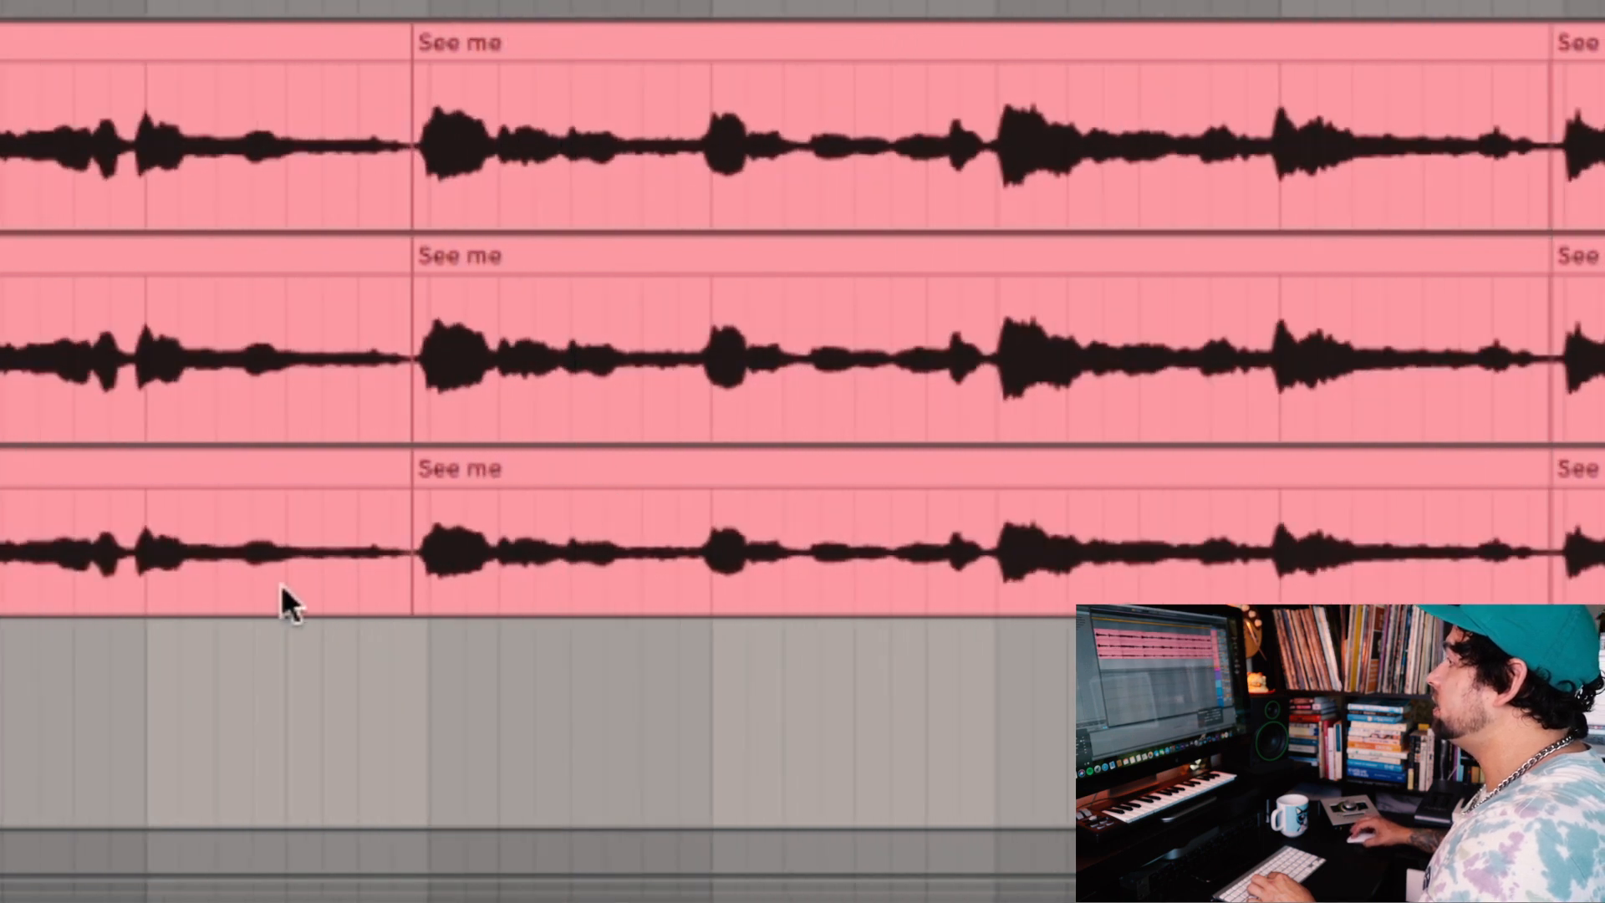
pyautogui.press('space')
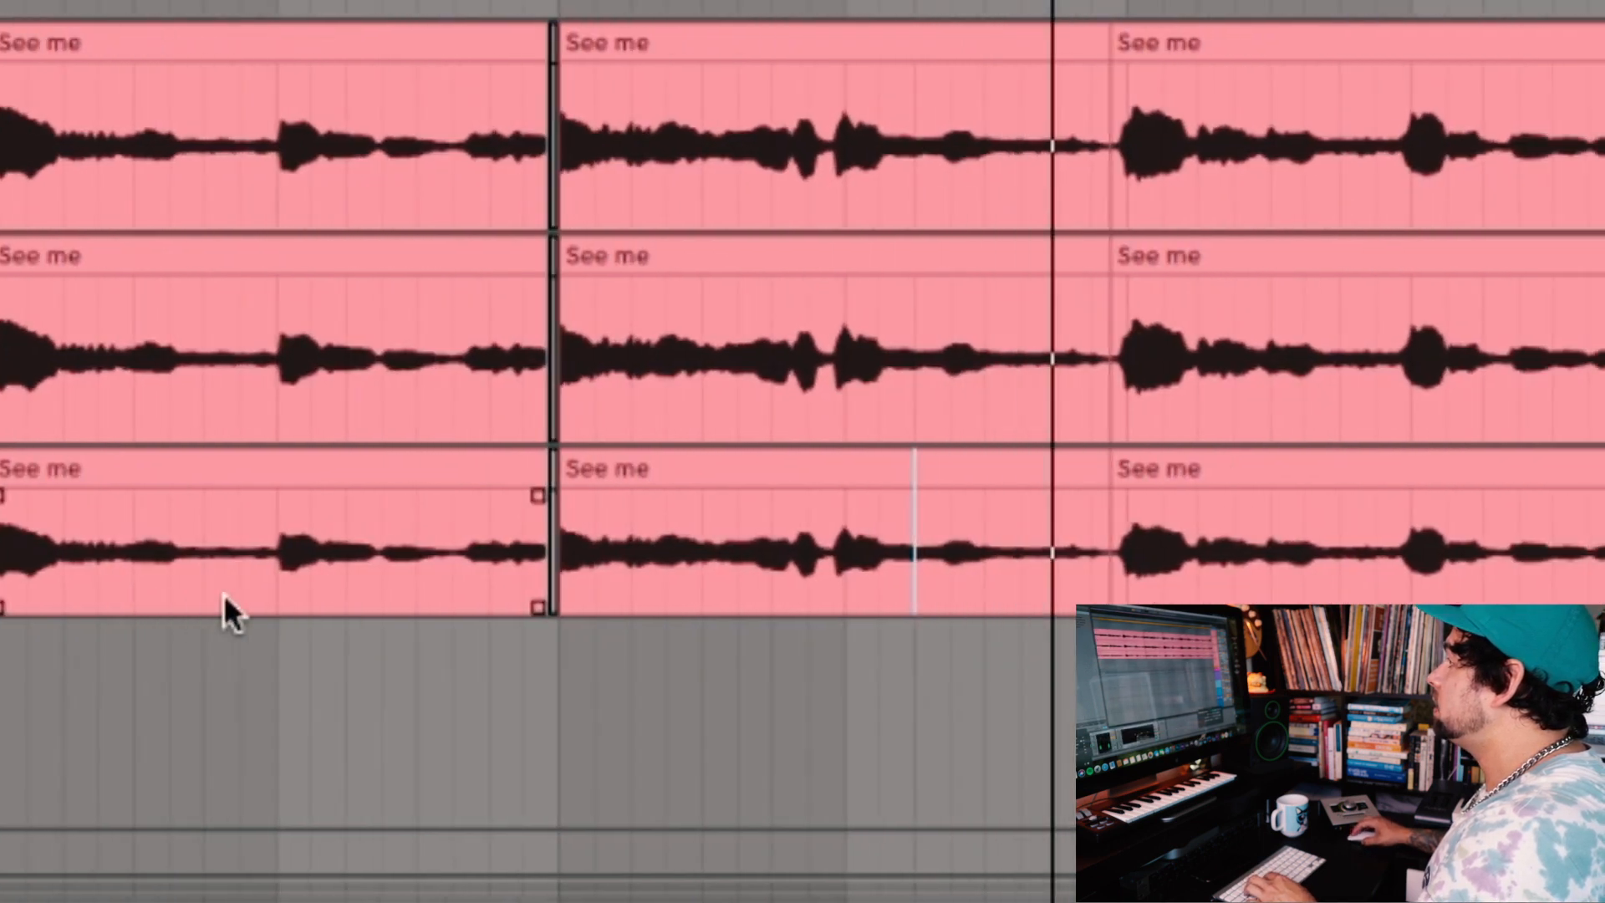
pyautogui.click(757, 487)
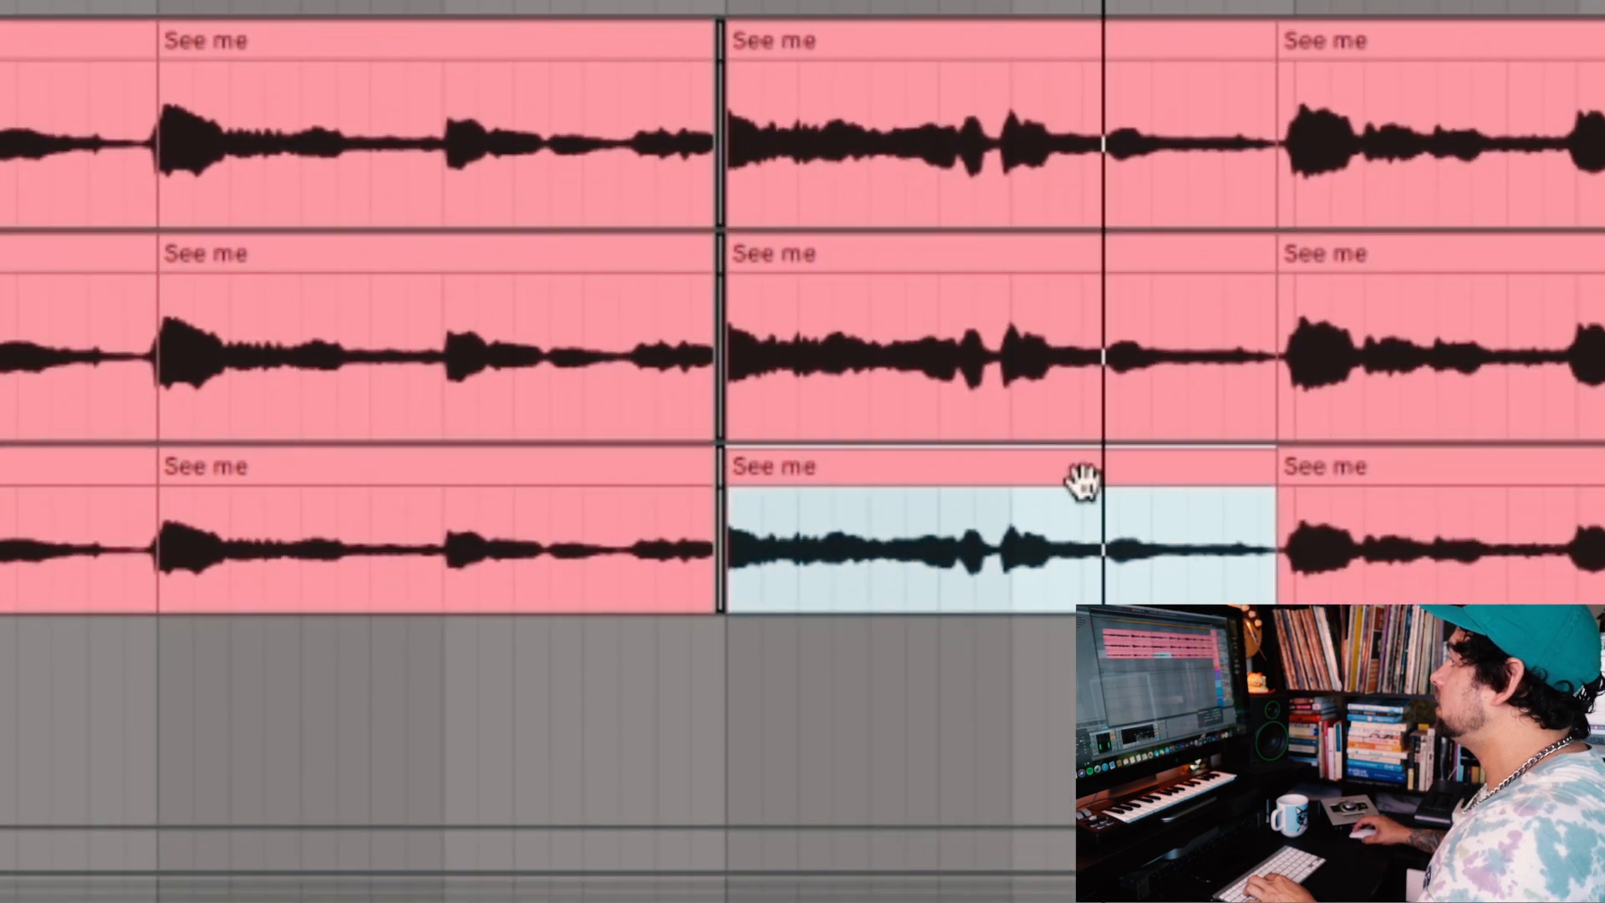
pyautogui.moveTo(1299, 39)
pyautogui.mouseDown()
pyautogui.moveTo(1343, 40)
pyautogui.moveTo(1283, 30)
pyautogui.mouseUp()
pyautogui.keyDown('shift'); pyautogui.click(1405, 458); pyautogui.keyUp('shift')
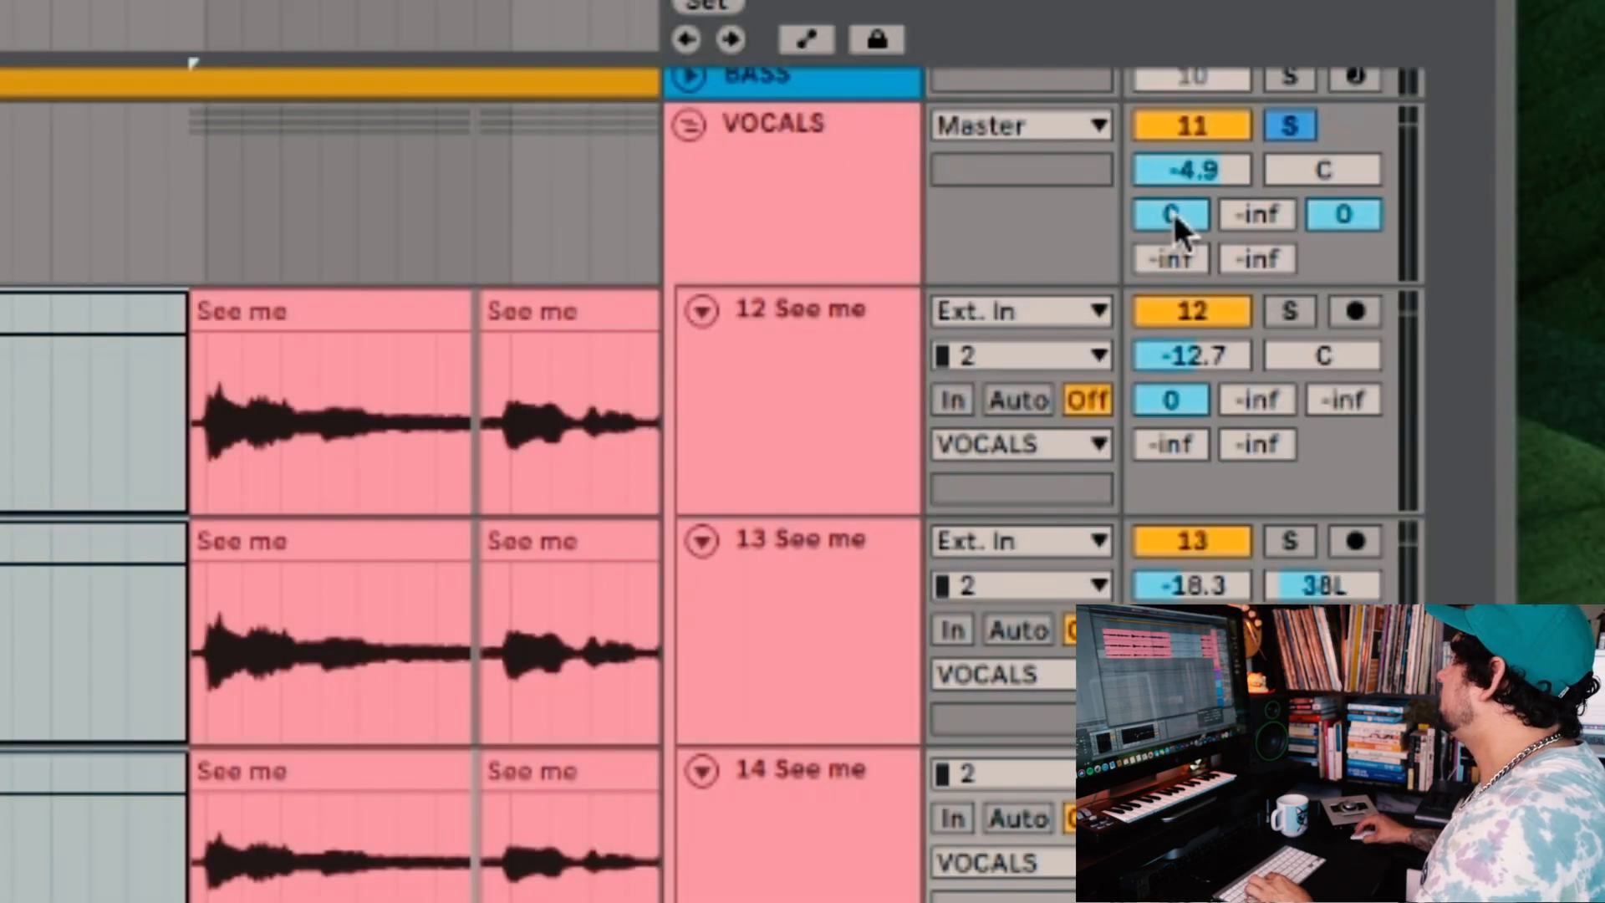
# - Record the end of the soloed vocal phrase with its reverb tail onto the armed 15 Audio track
pyautogui.moveTo(1174, 212); pyautogui.dragTo(1174, 212)
pyautogui.click(1003, 676)
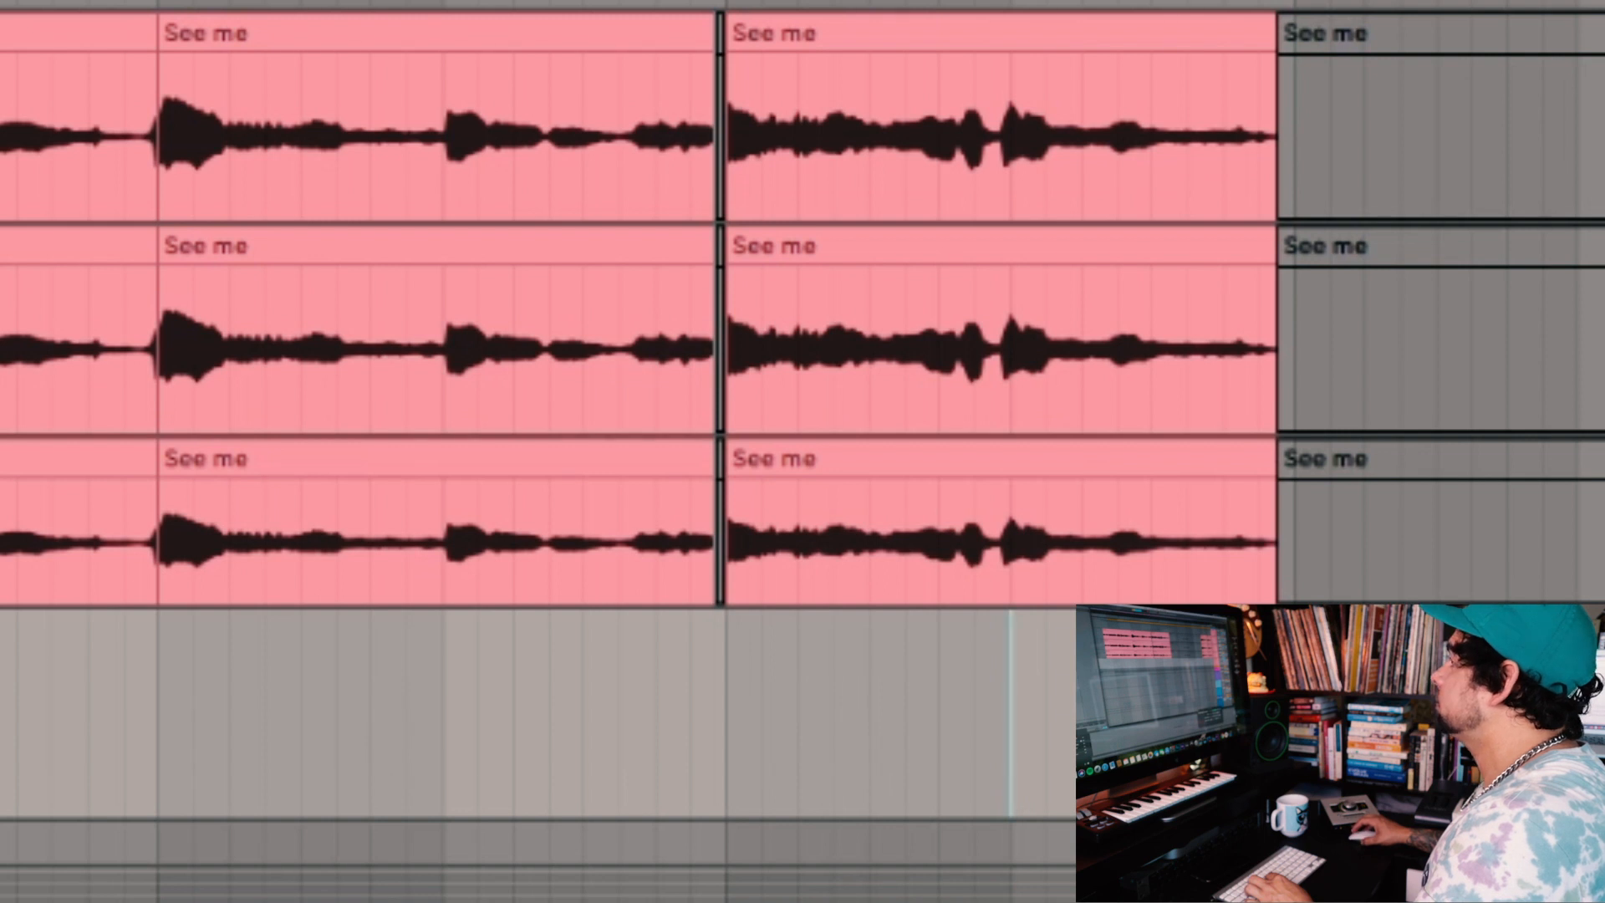
pyautogui.press('F9')
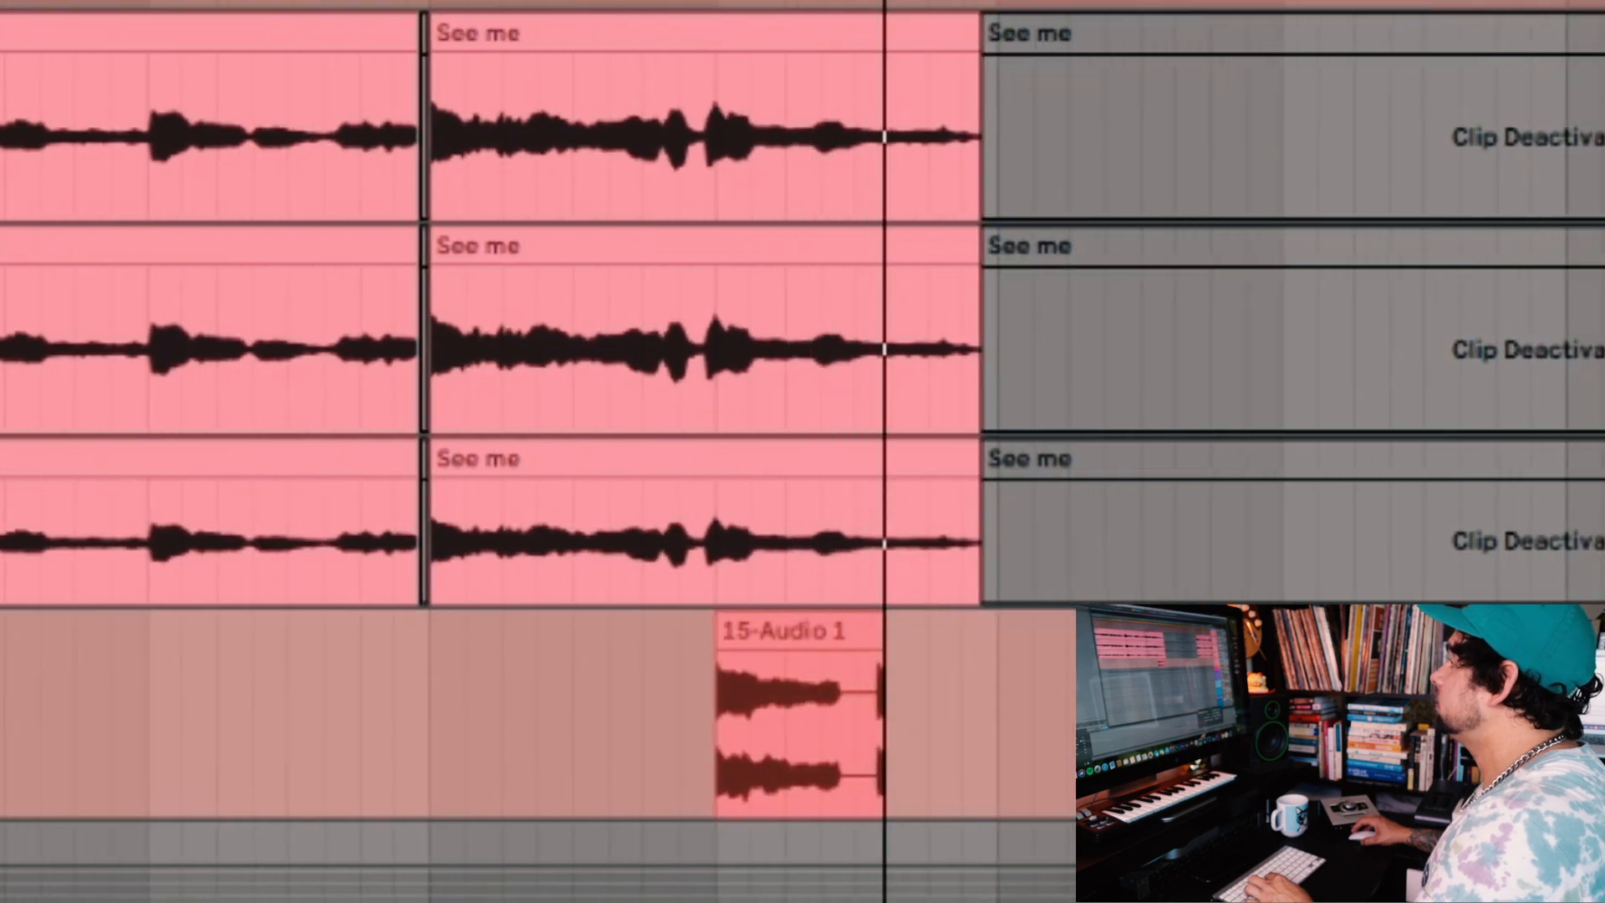
pyautogui.press('space')
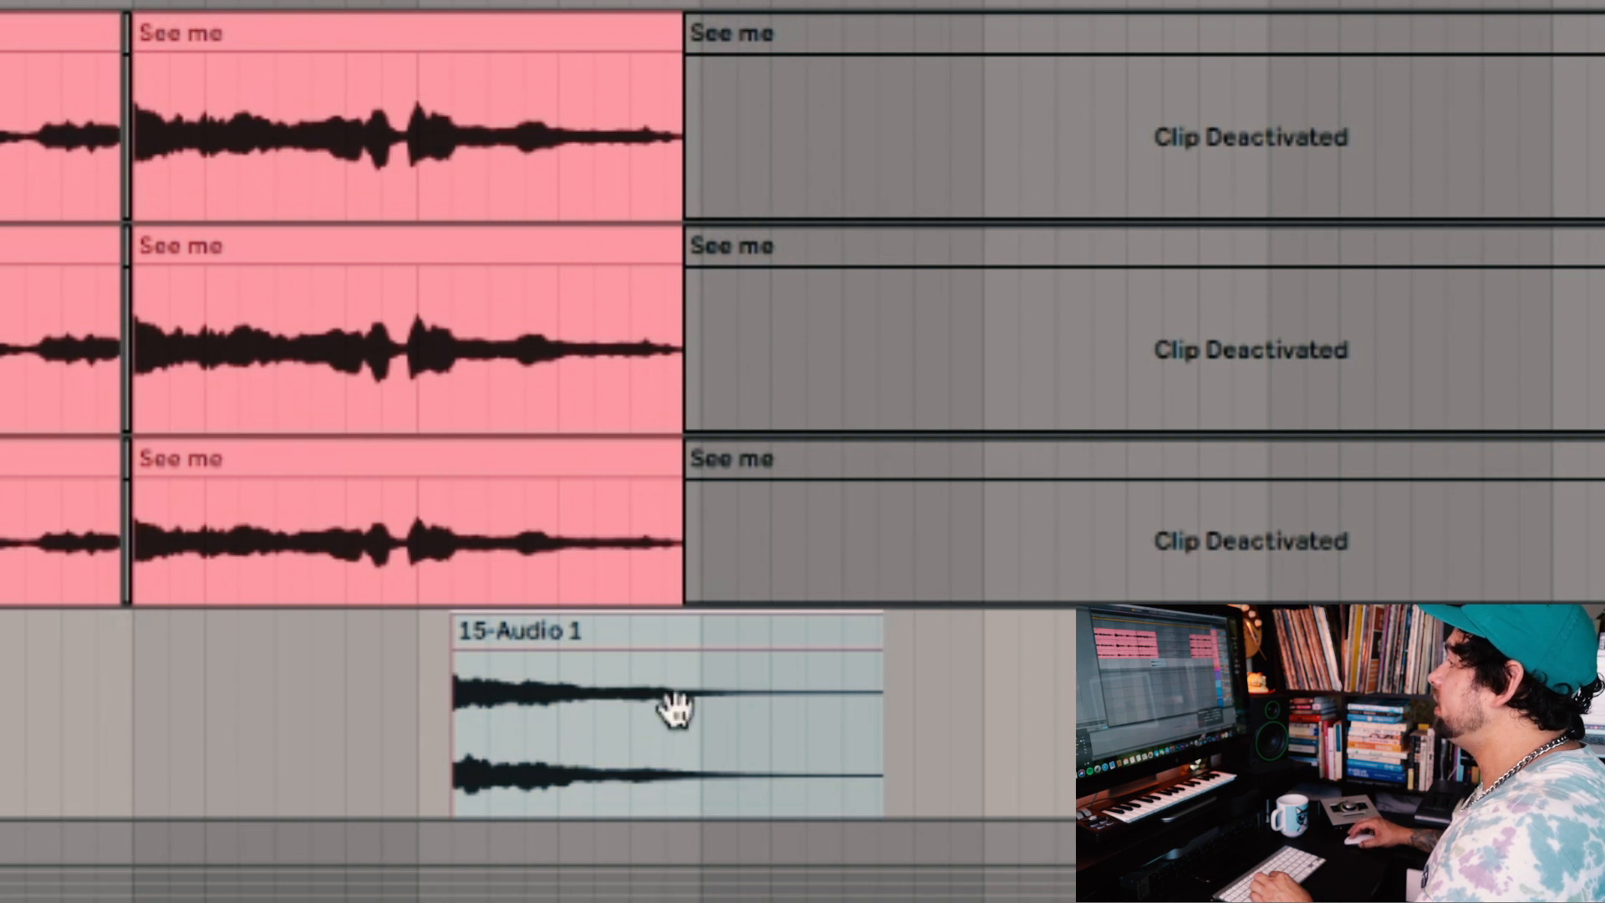
# - Open the recorded 15-Audio 1 clip and reverse its sample
pyautogui.click(598, 633)
pyautogui.doubleClick(602, 626)
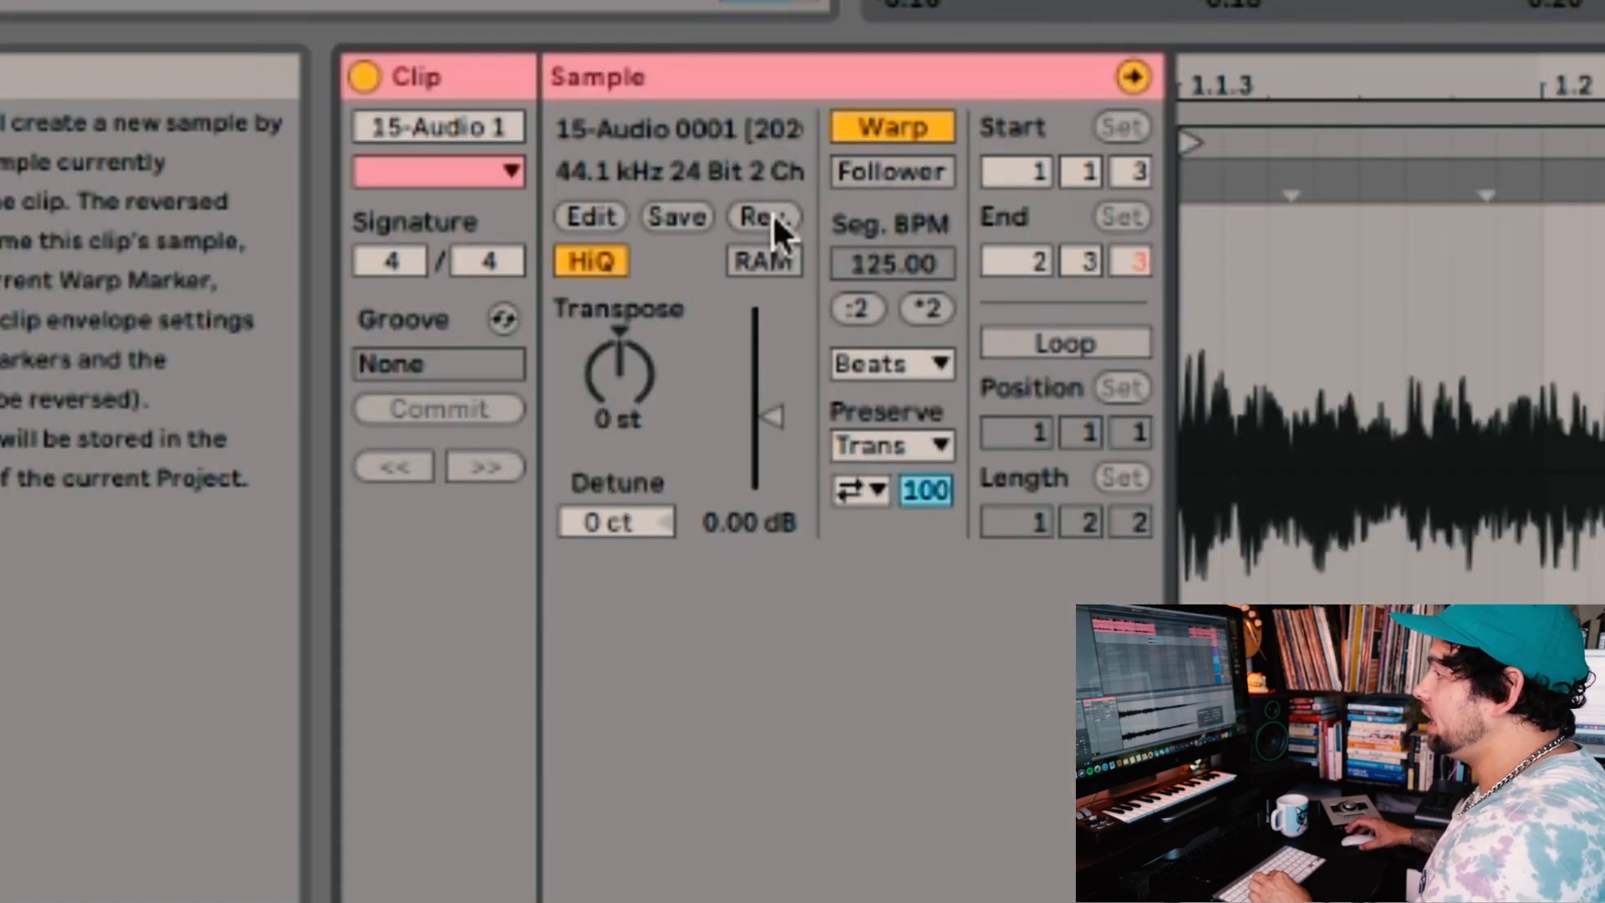
pyautogui.click(312, 101)
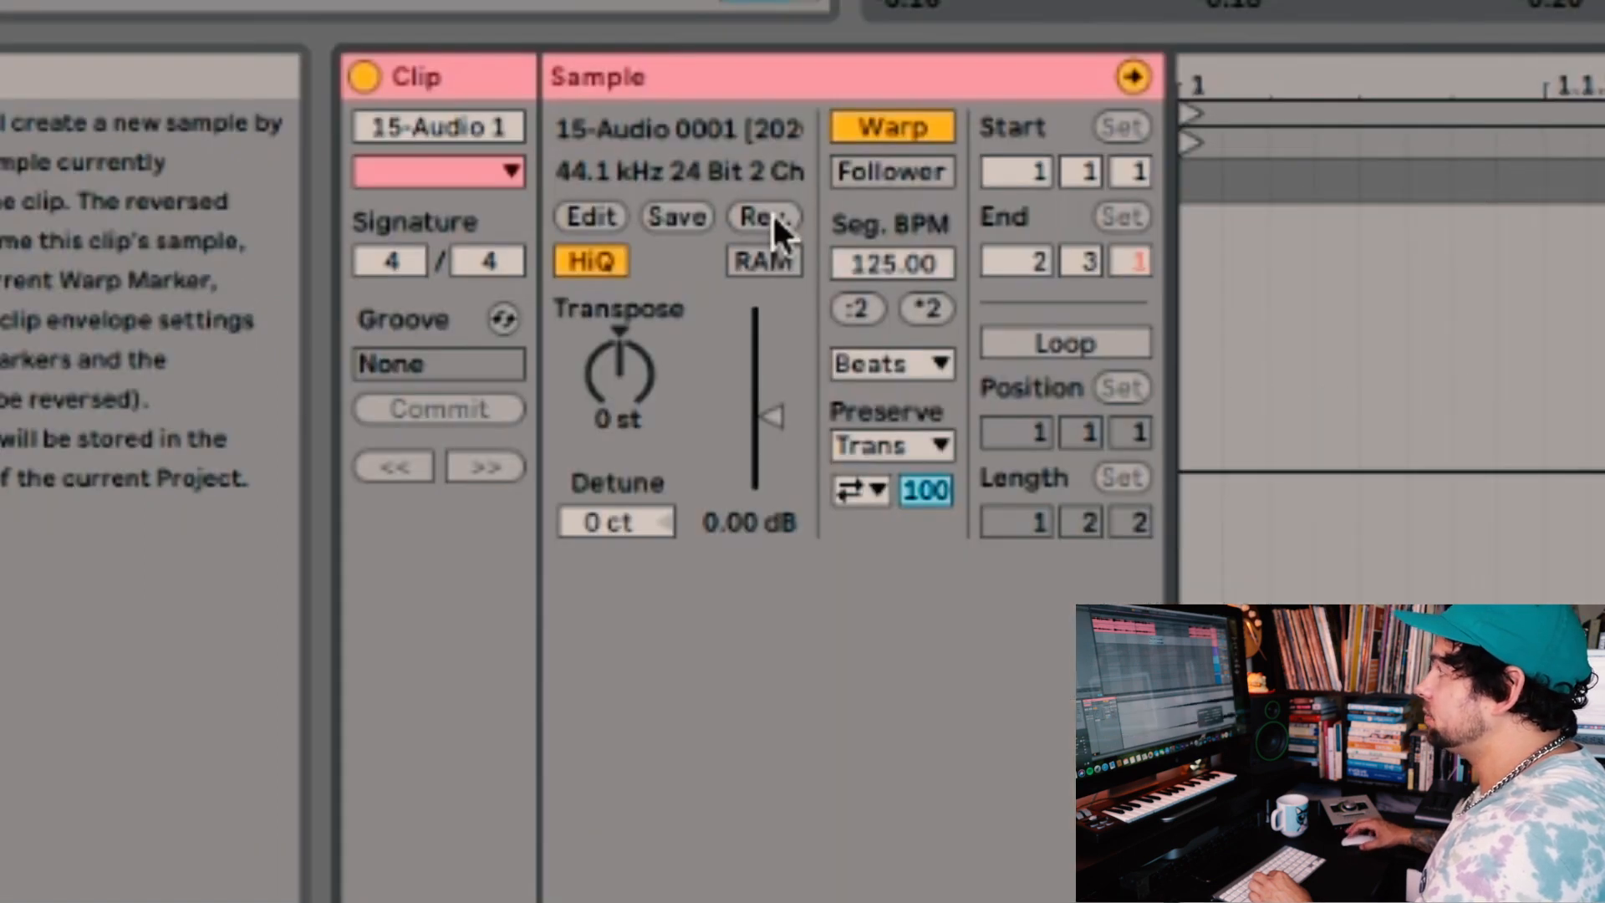
pyautogui.click(735, 384)
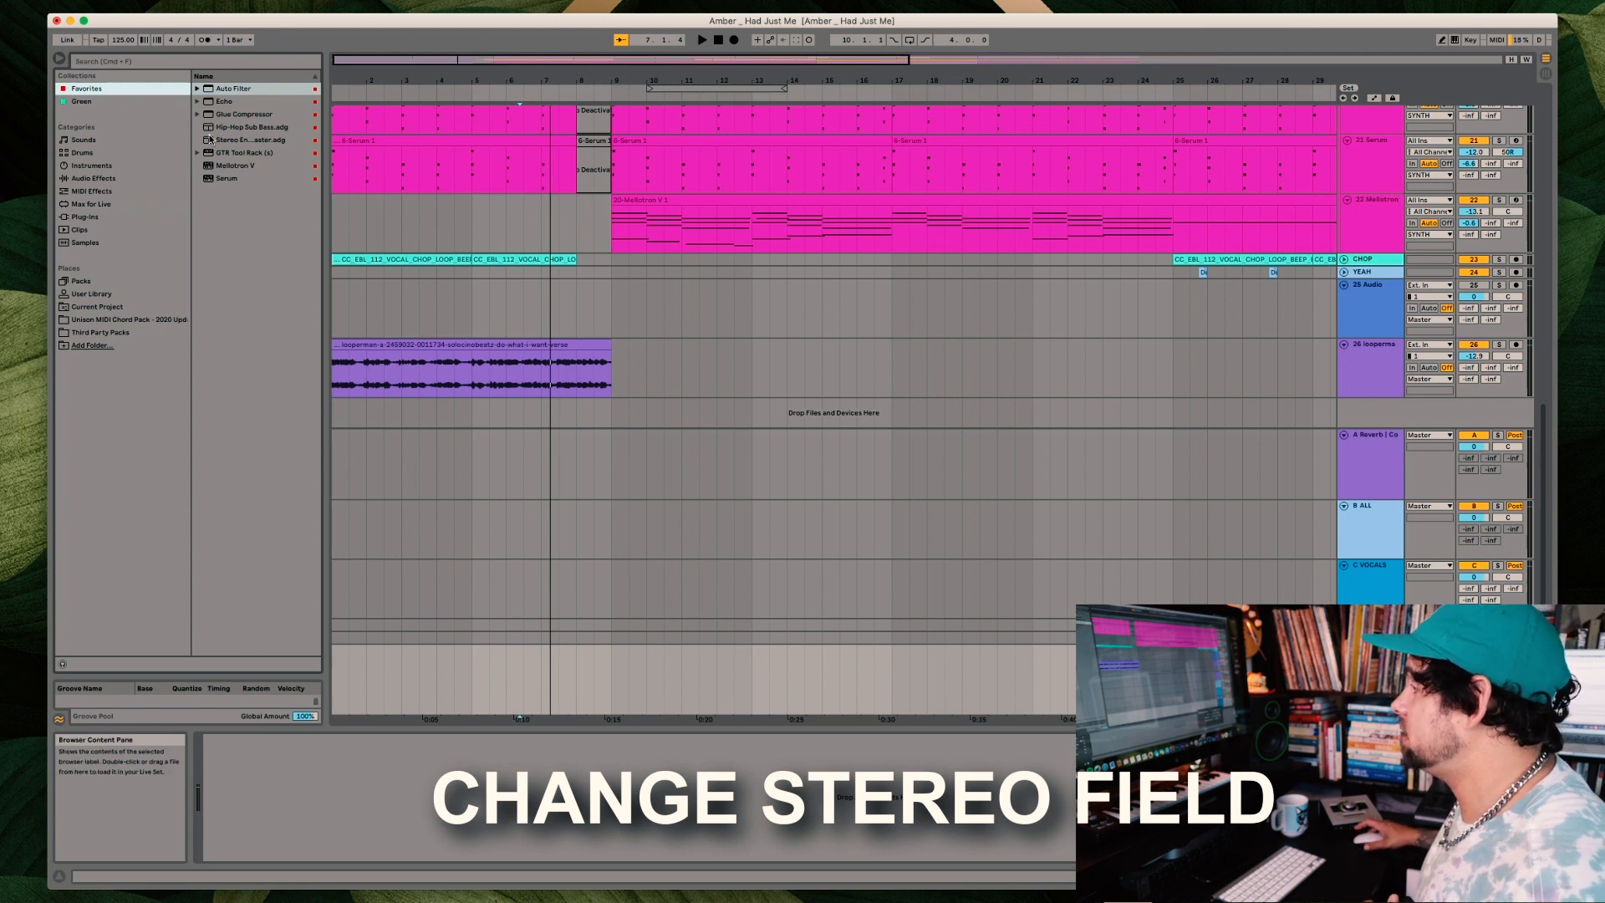
# - Add the Stereo Enhanced Master rack to the master track and set Stereo Enhance to 41
pyautogui.moveTo(271, 188); pyautogui.dragTo(344, 781)
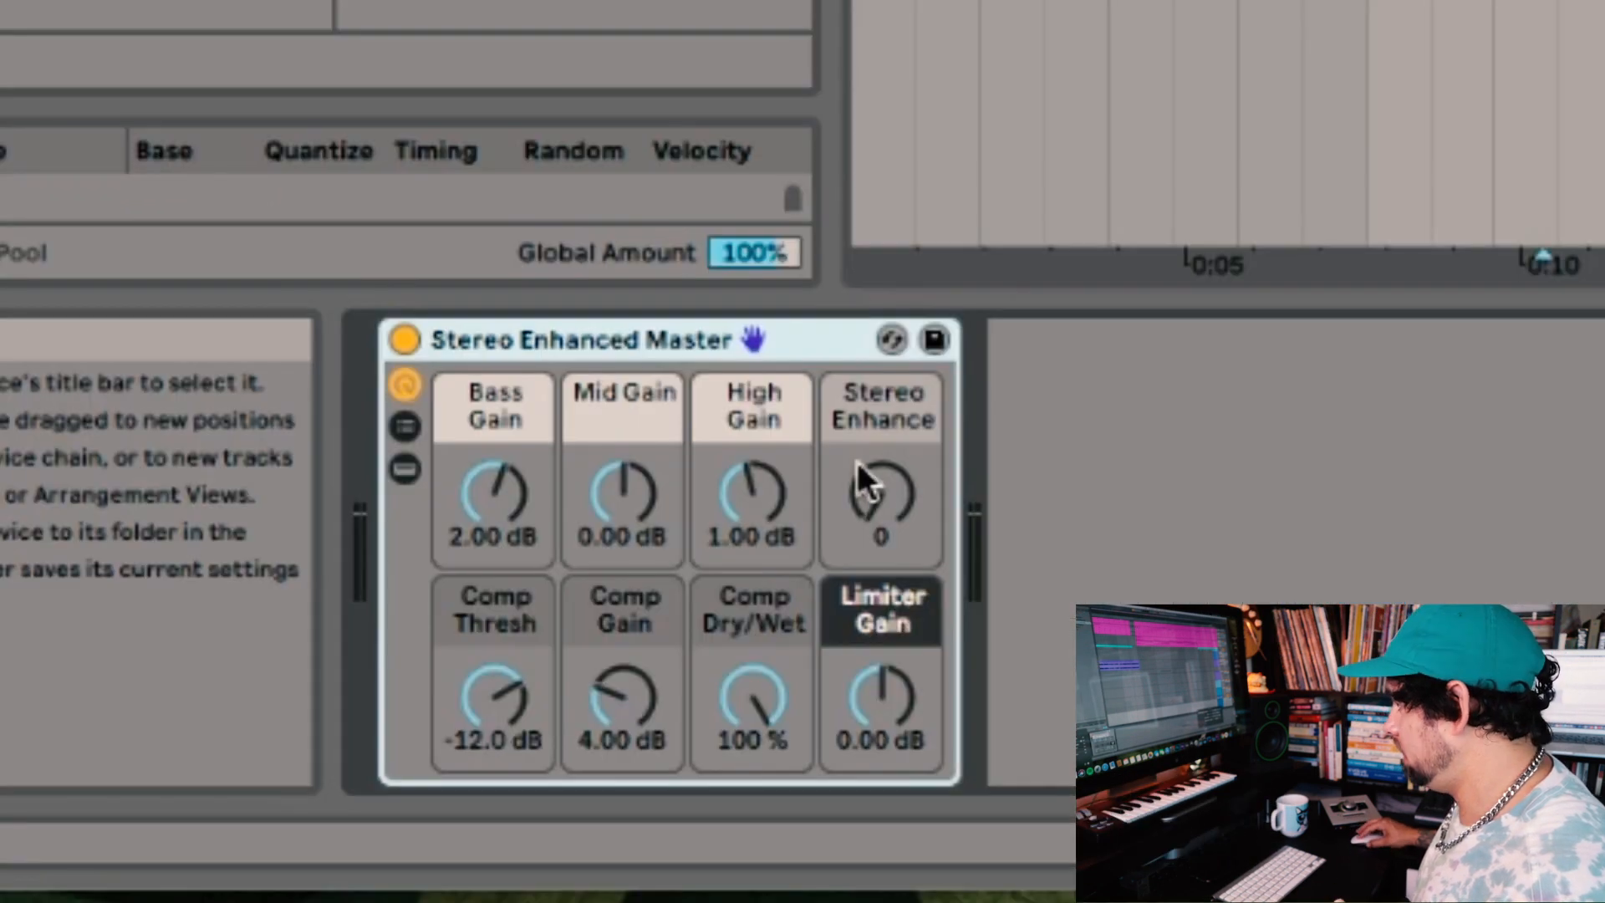
pyautogui.moveTo(865, 478); pyautogui.dragTo(869, 492)
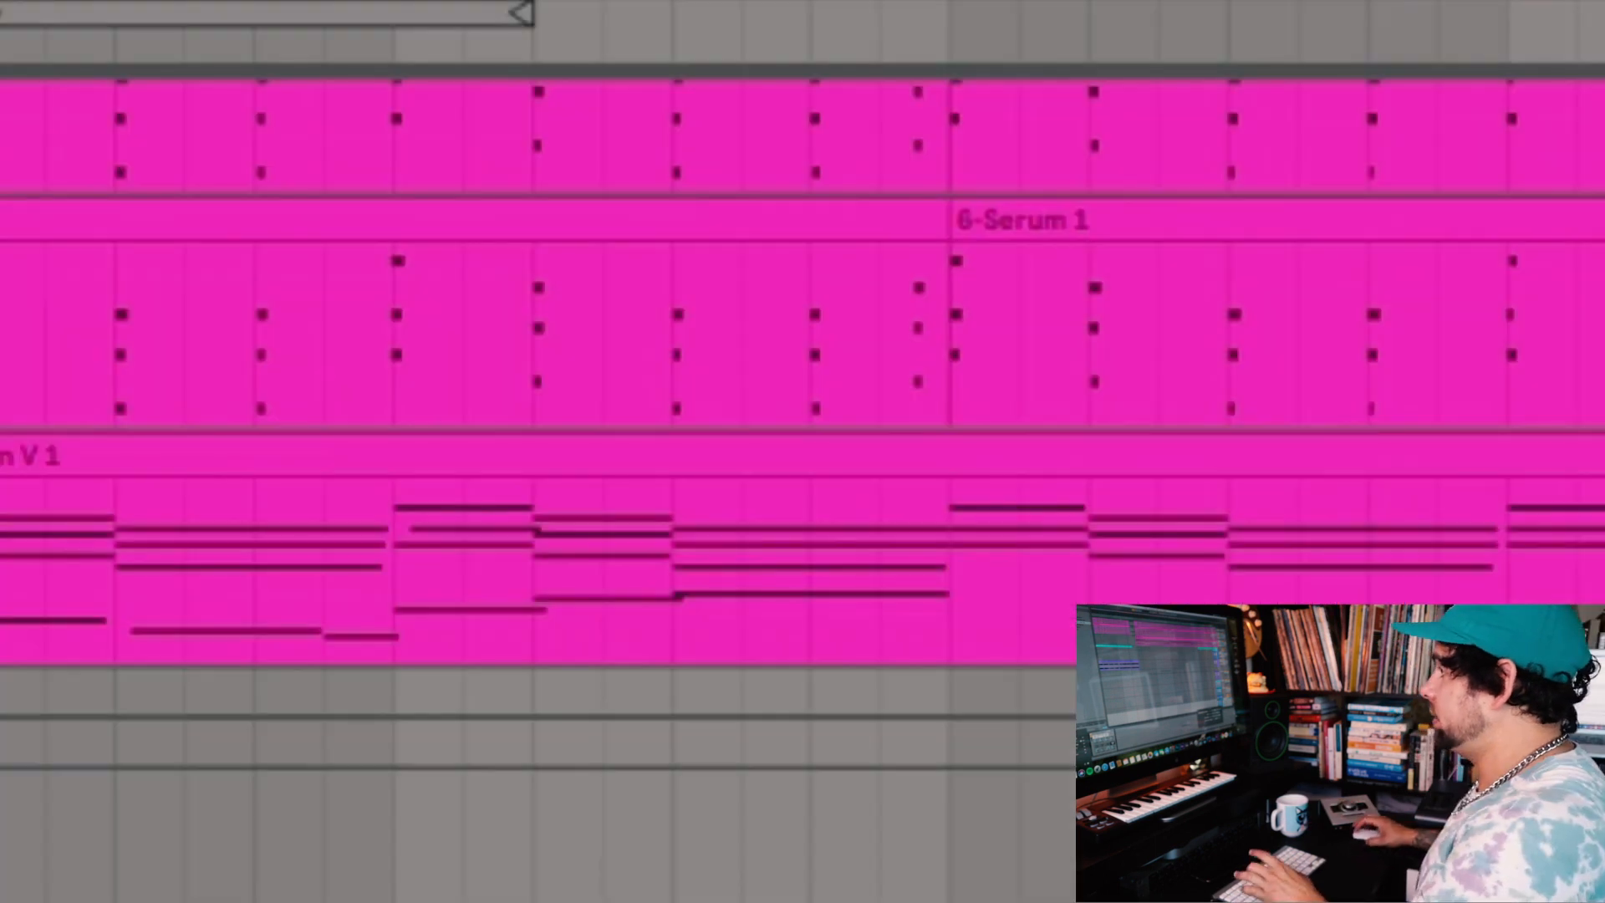
# - Automate the master's Stereo Enhance with a step just after bar 7, at 12 before it and 41 from there
pyautogui.press('a')
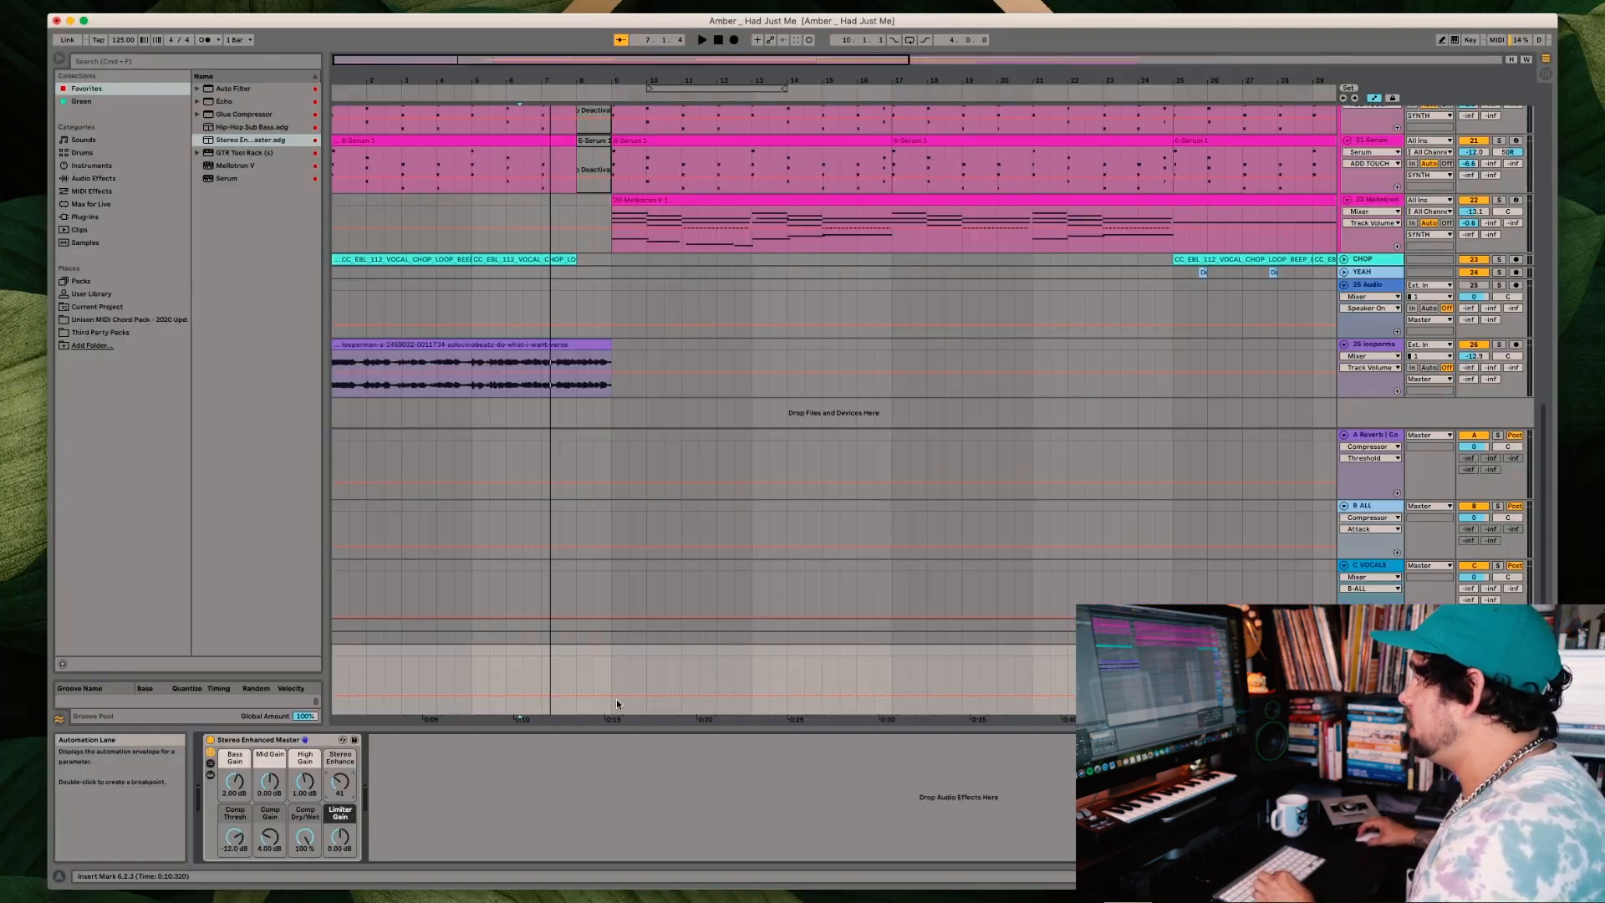
pyautogui.press('a')
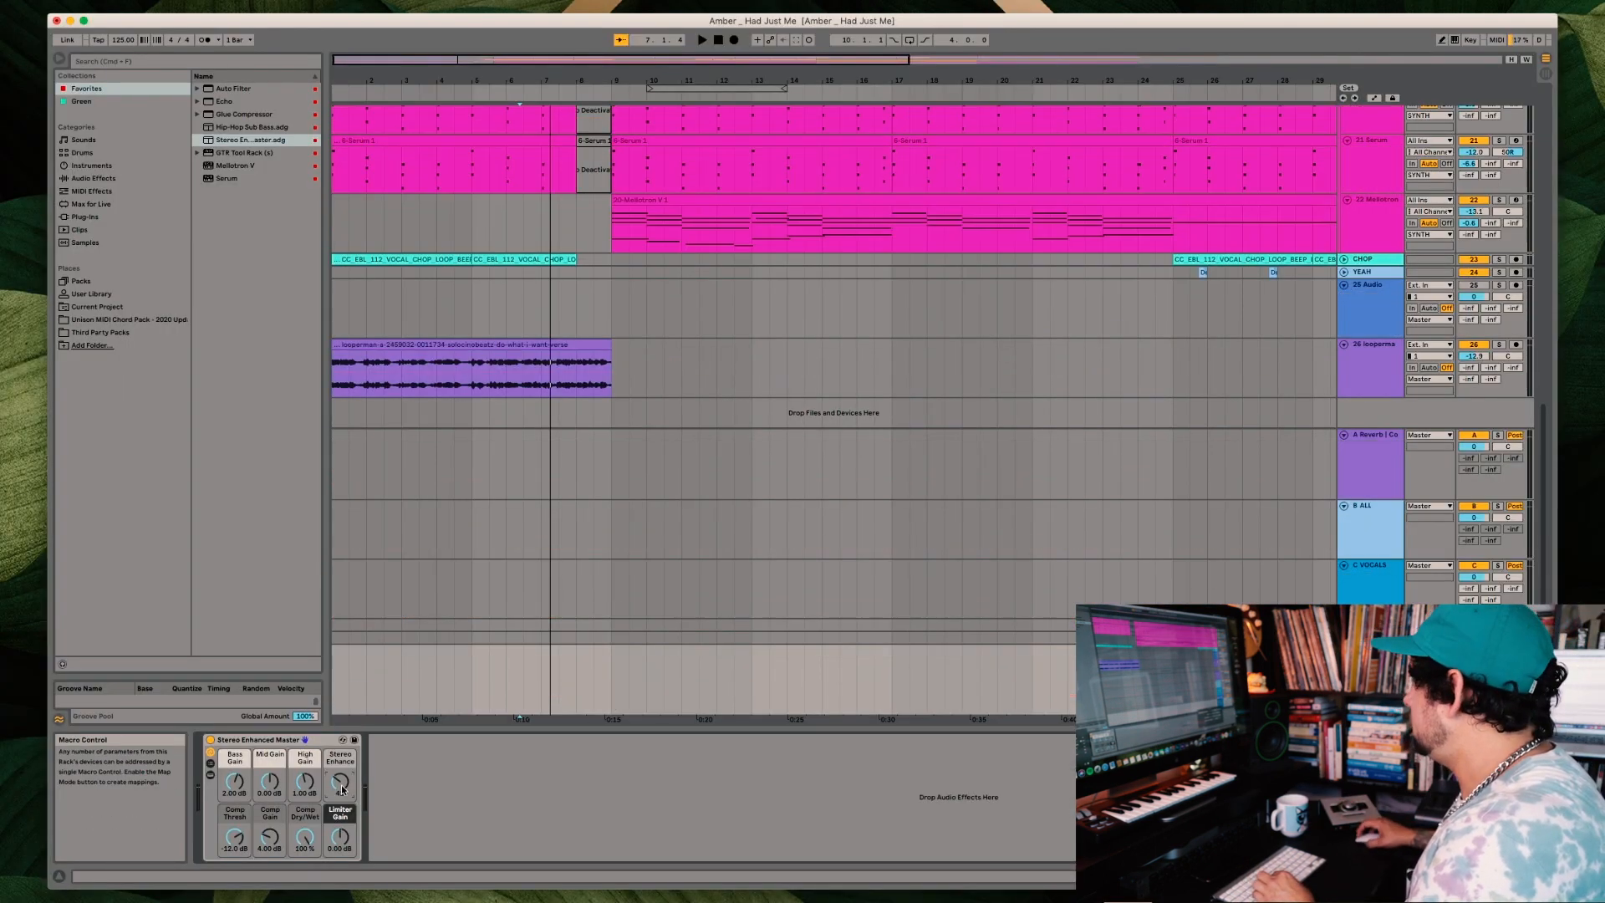
pyautogui.press('a')
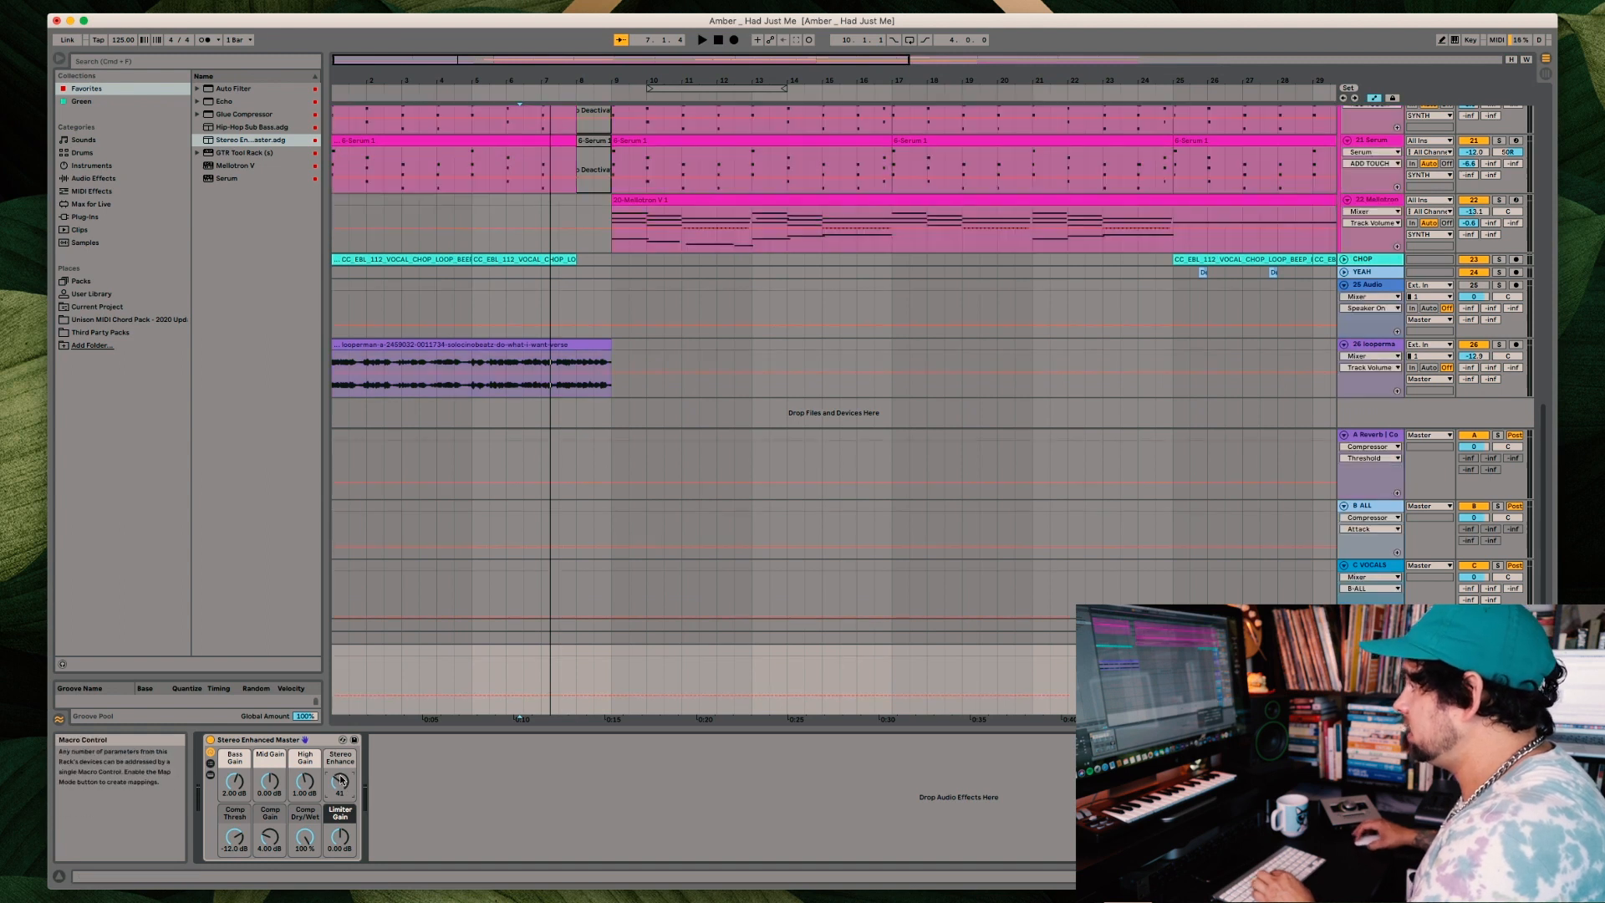
pyautogui.click(550, 694)
pyautogui.moveTo(546, 694); pyautogui.dragTo(551, 704)
pyautogui.moveTo(1149, 342); pyautogui.dragTo(1170, 331)
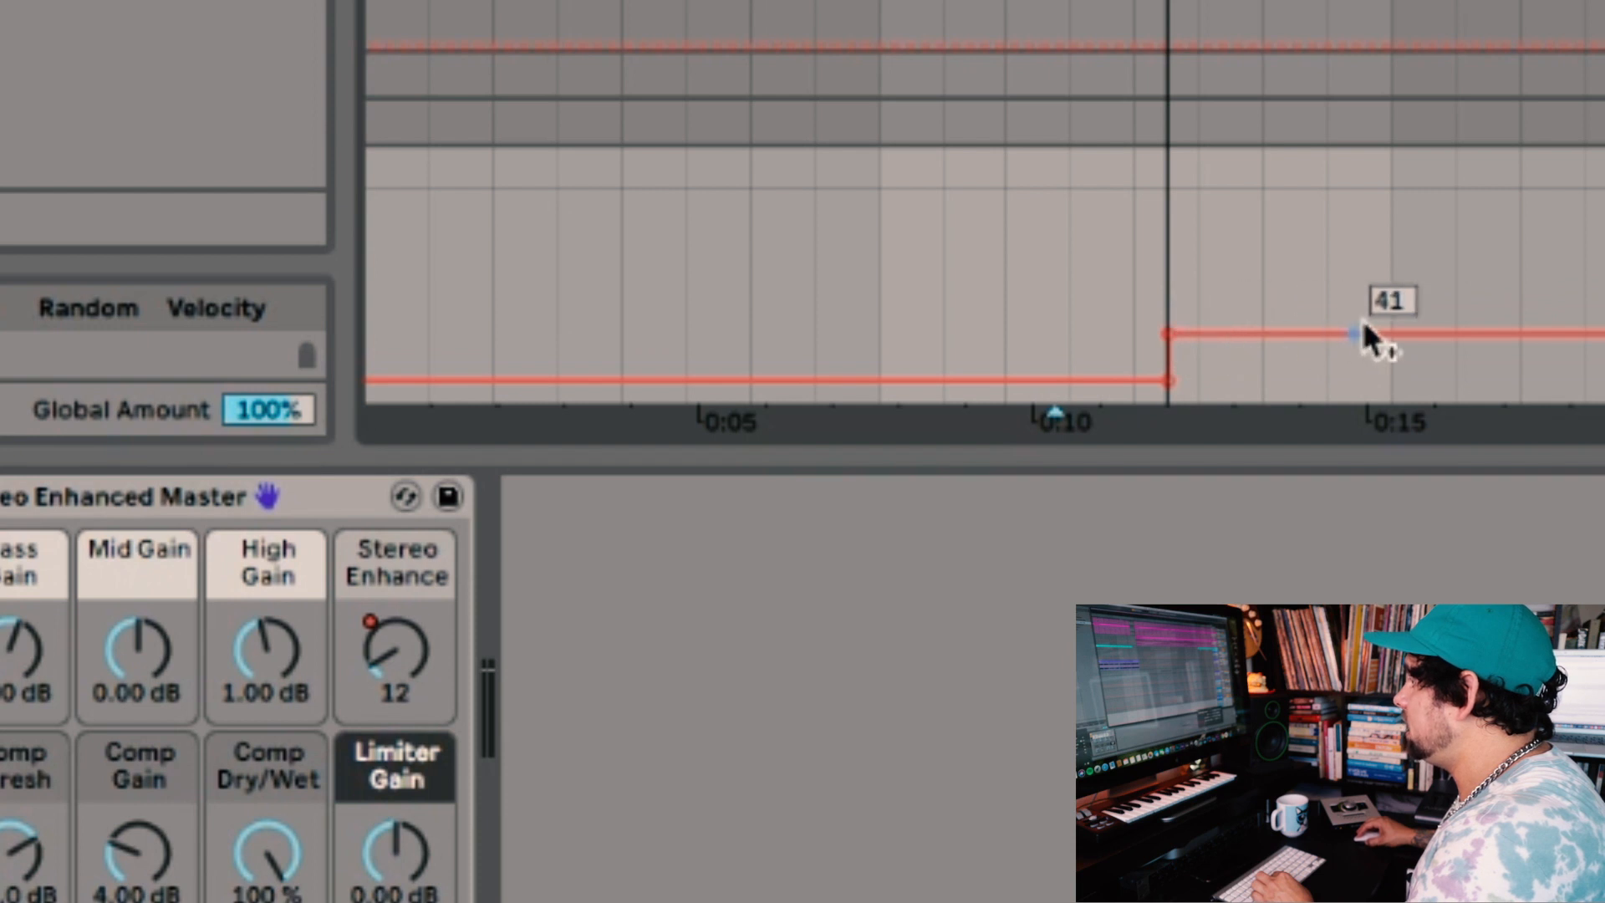
# - Add a second step to the Stereo Enhance automation at bar 9, raising it above 41 from there, and play it back
pyautogui.click(1387, 324)
pyautogui.moveTo(1427, 324); pyautogui.dragTo(1388, 246)
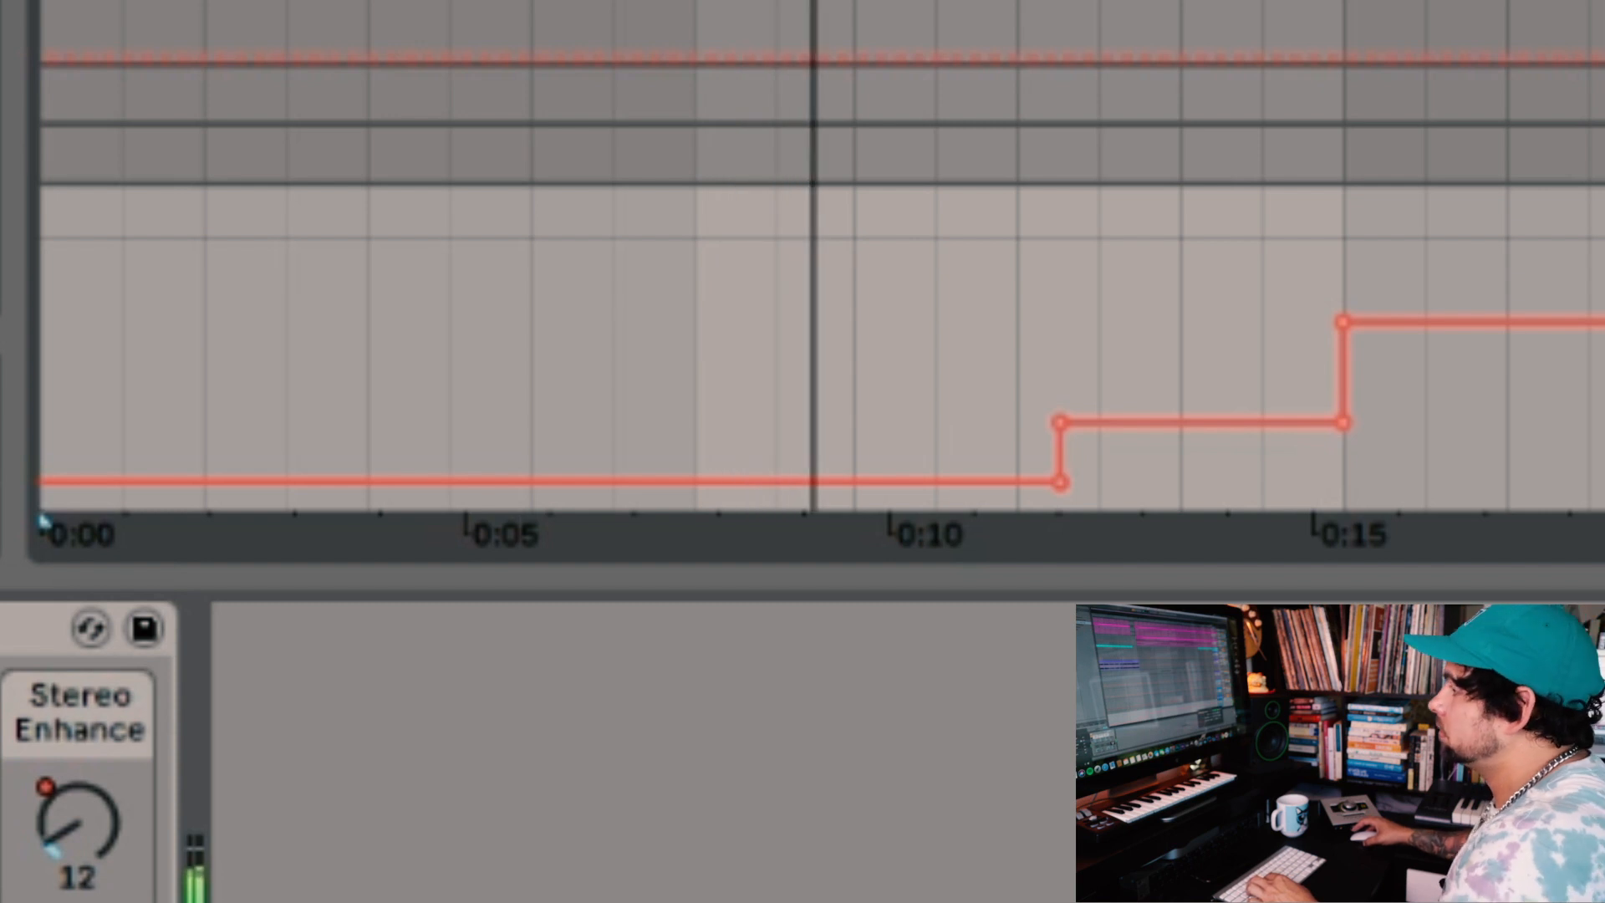
pyautogui.moveTo(1348, 325)
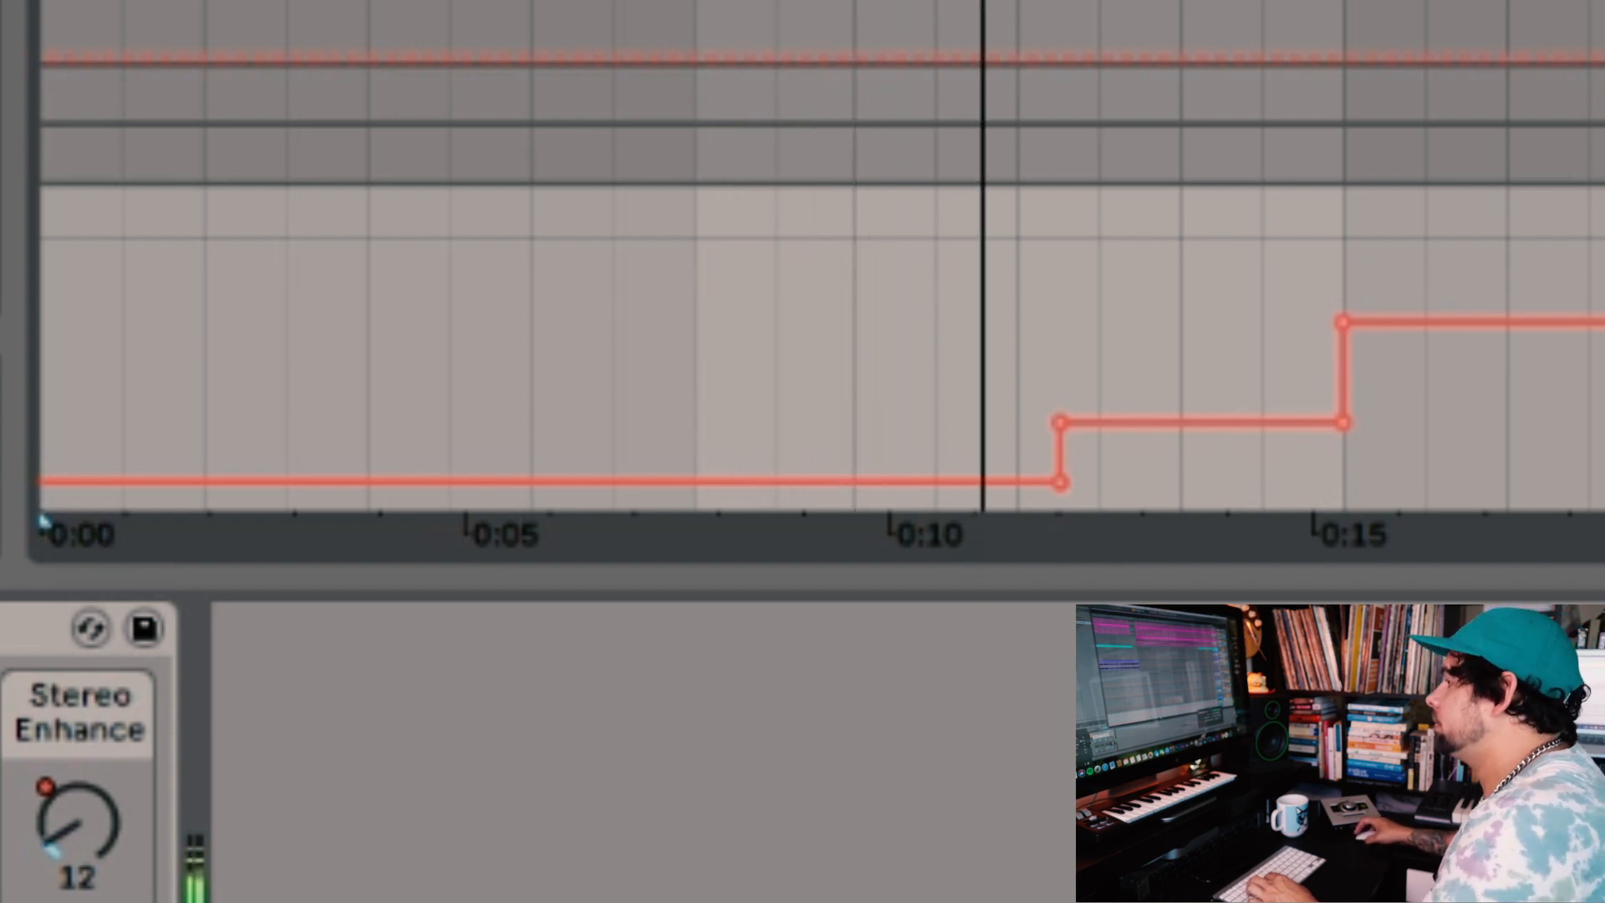